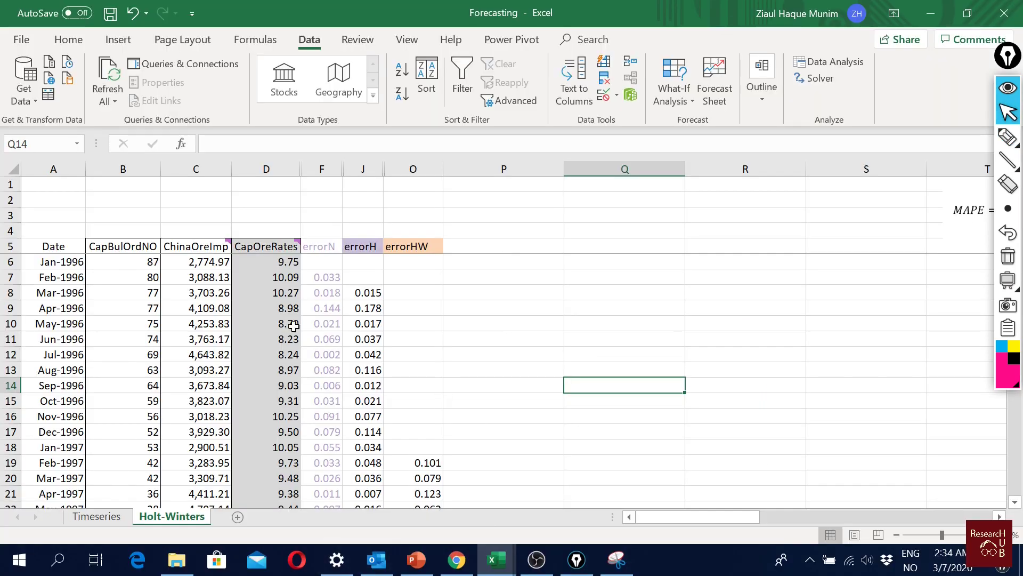
Step: Point out the CapBulOrdNO and ChinaOreImp predictor columns in the data table
click(125, 245)
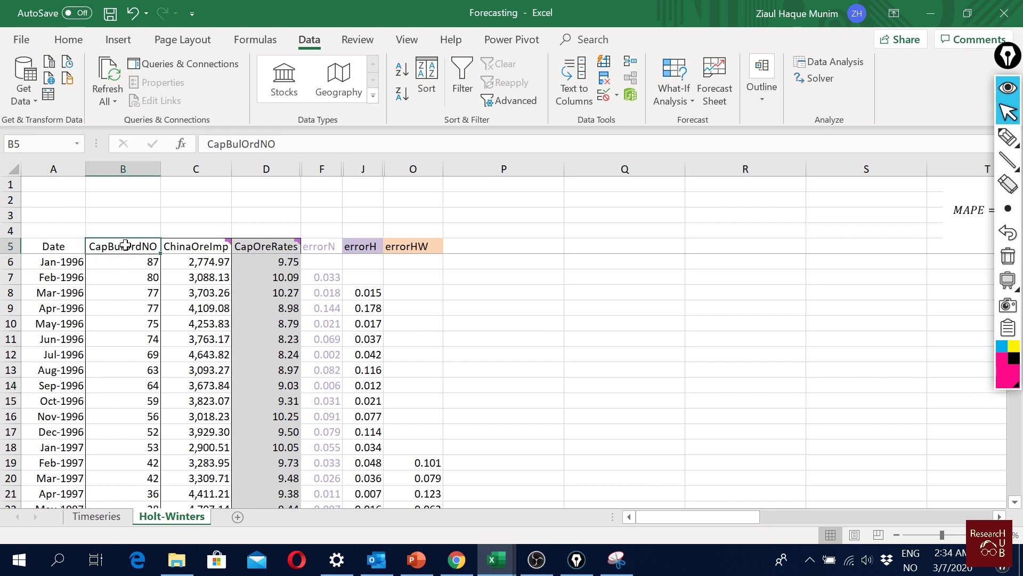
click(190, 247)
click(136, 247)
click(187, 249)
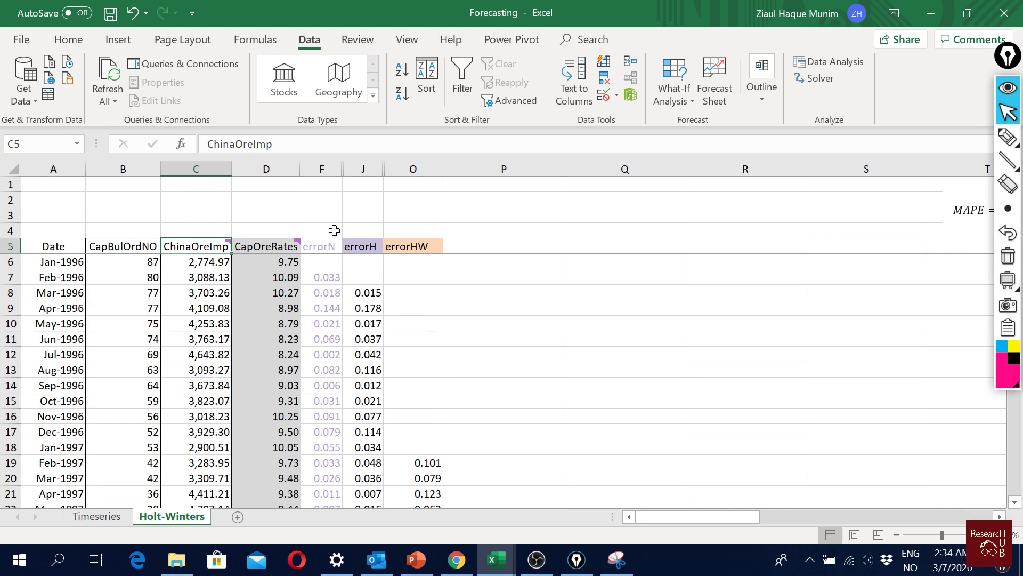
Step: Review the error columns F through O and the CapOreRates and CapBulOrdNO headers
click(327, 169)
drag(327, 169, 407, 168)
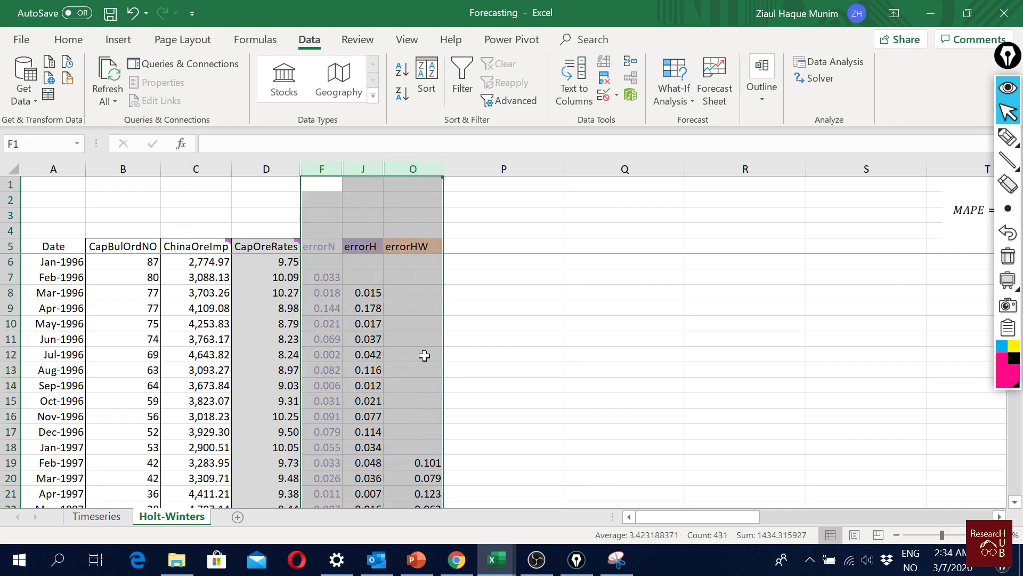
scroll(424, 384, down, 16)
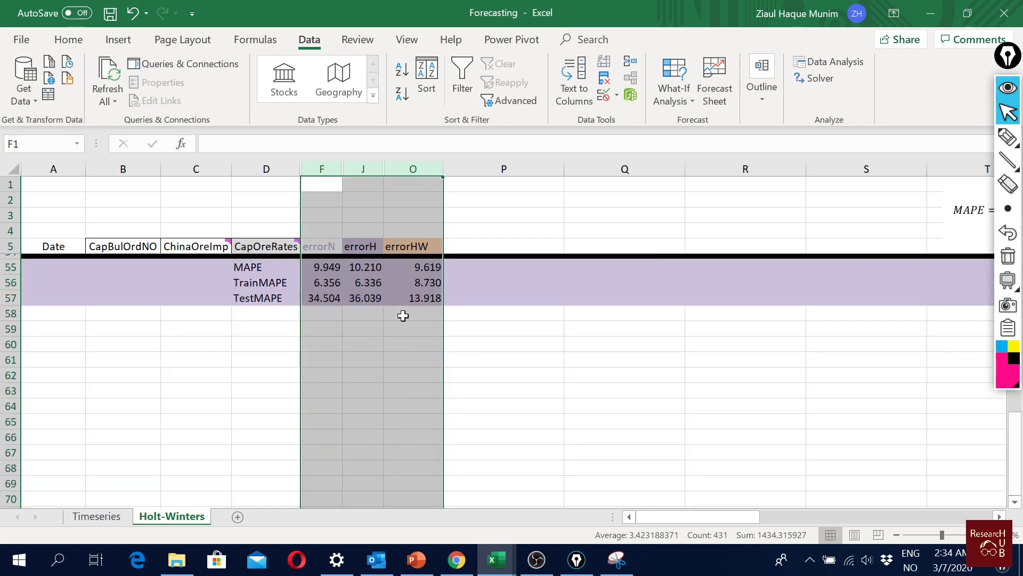
scroll(393, 386, up, 4)
scroll(393, 386, up, 12)
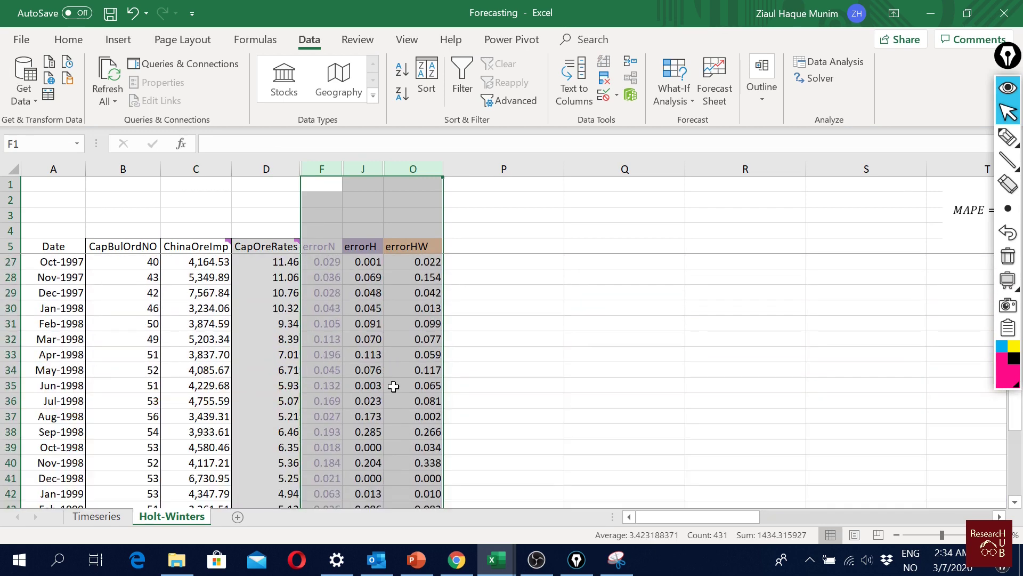
click(531, 331)
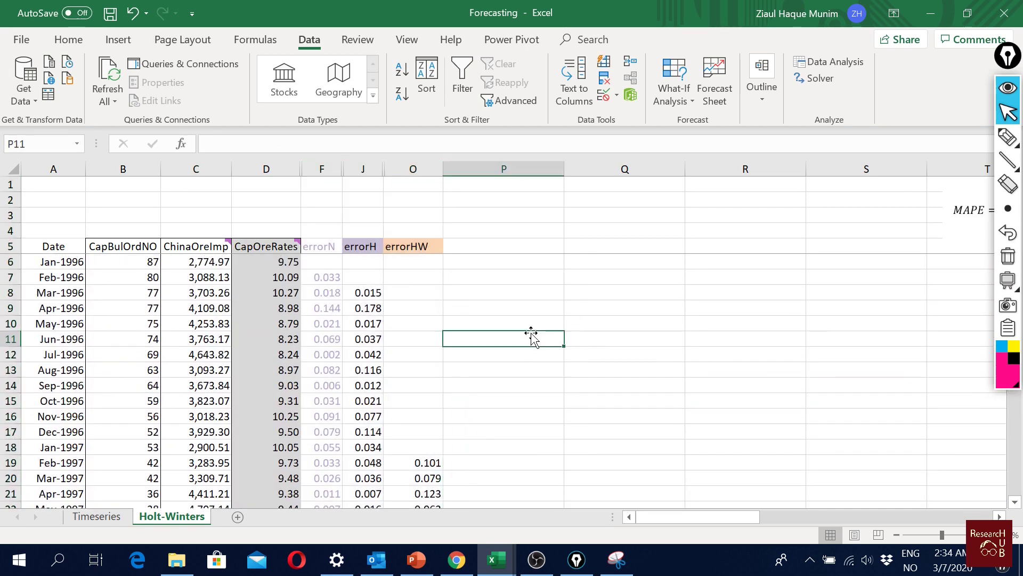
click(269, 249)
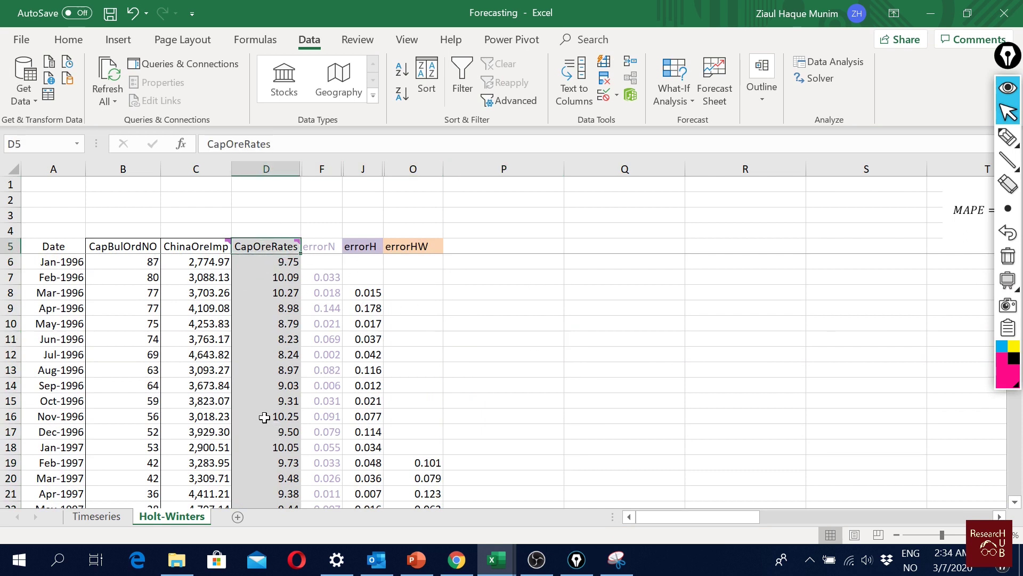
click(117, 248)
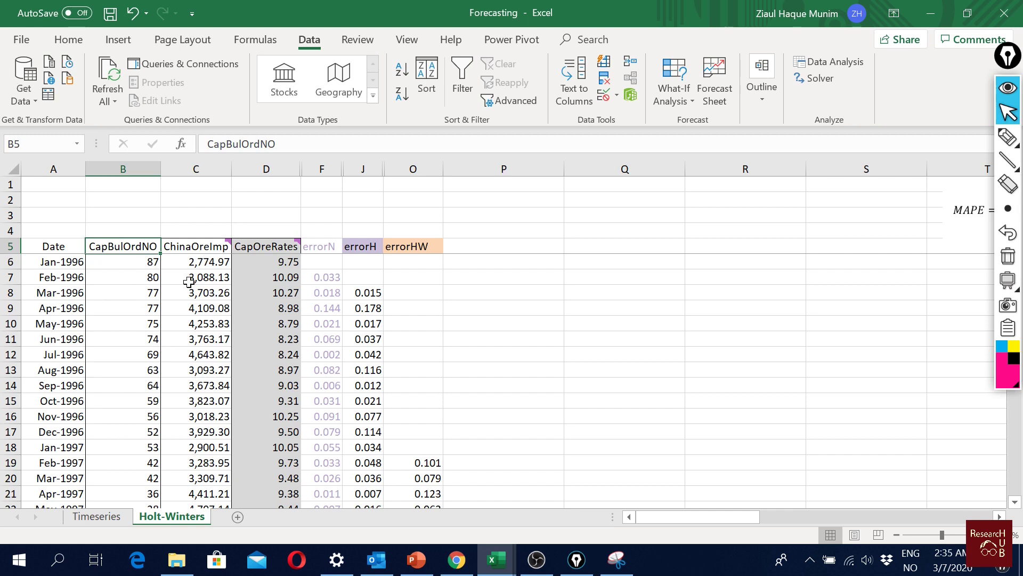
Step: Move the MAPE formula picture left so it sits fully beside the table
click(653, 341)
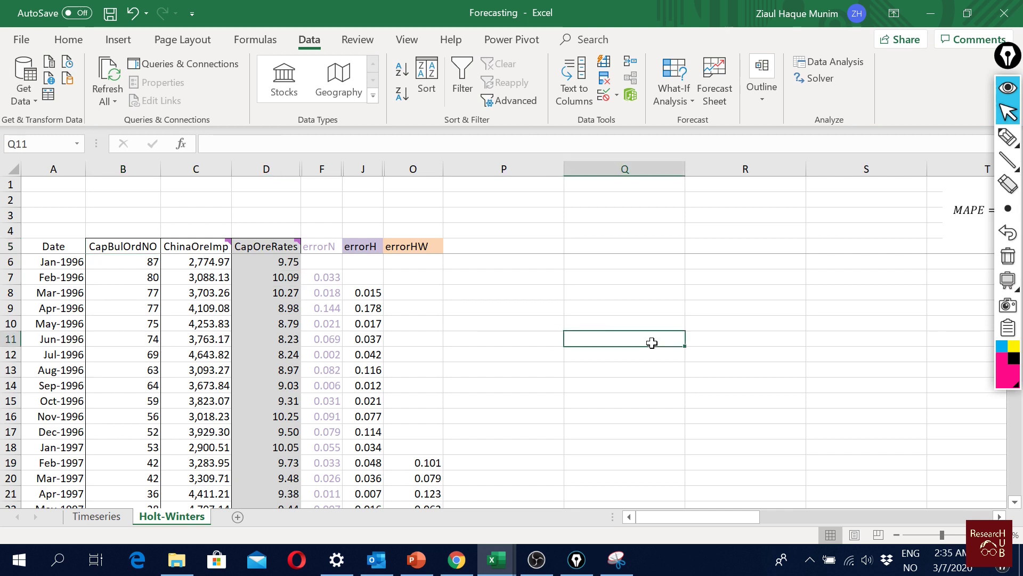
drag(967, 216, 814, 216)
click(680, 362)
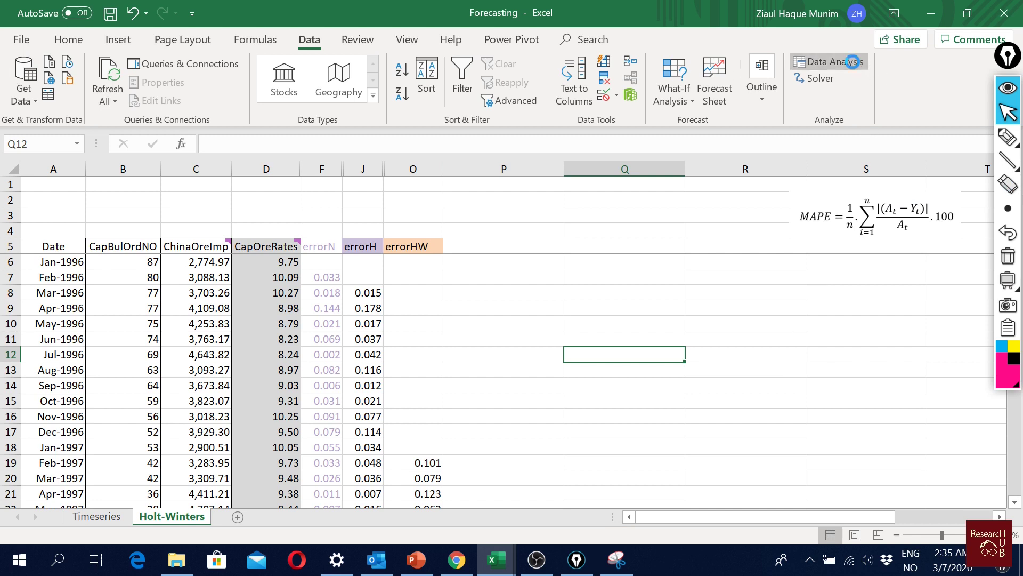
Step: Choose Regression from the Data Analysis tools list to open its dialog
click(852, 62)
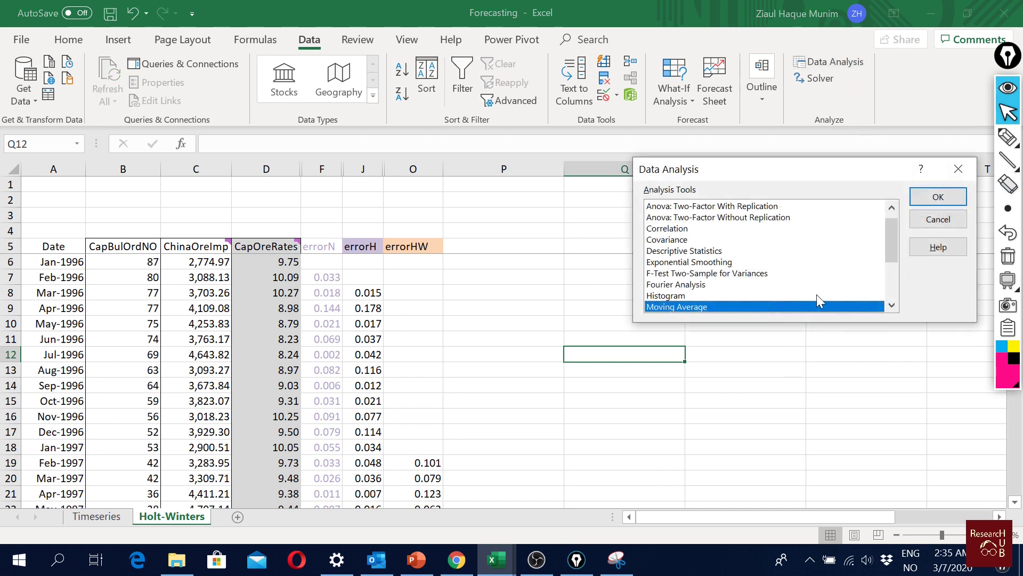
scroll(813, 282, up, 1)
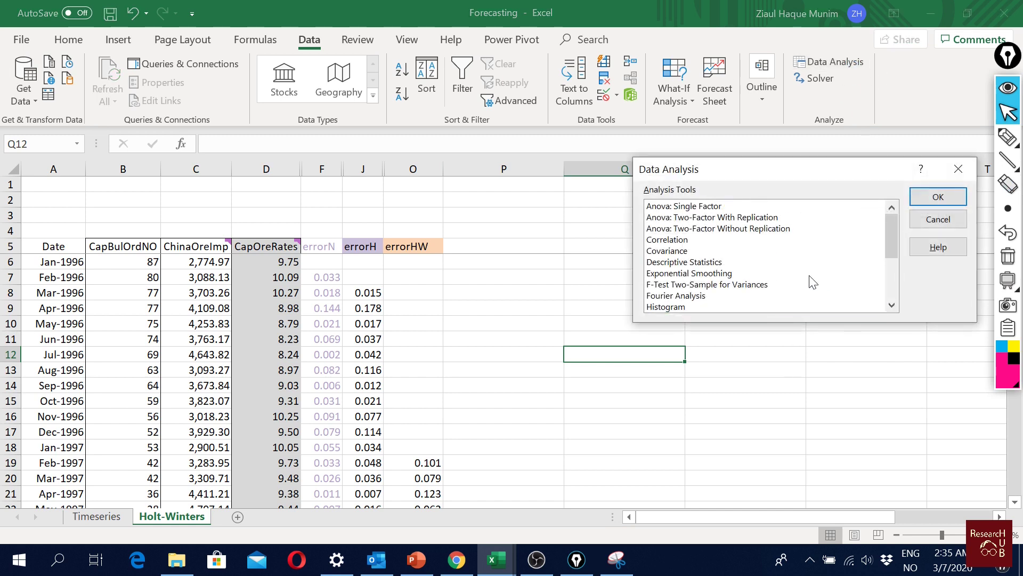
scroll(850, 263, down, 2)
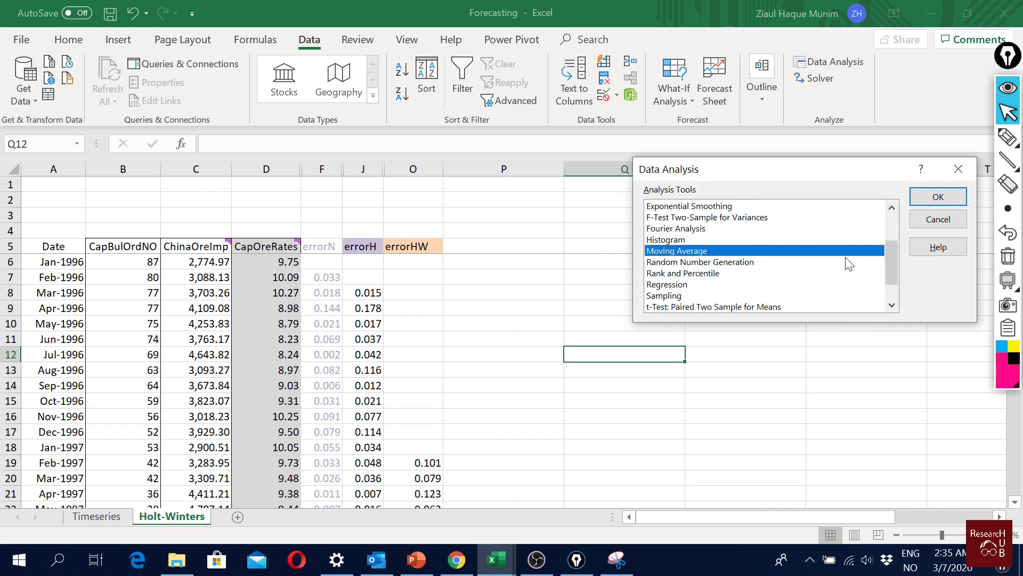
click(761, 284)
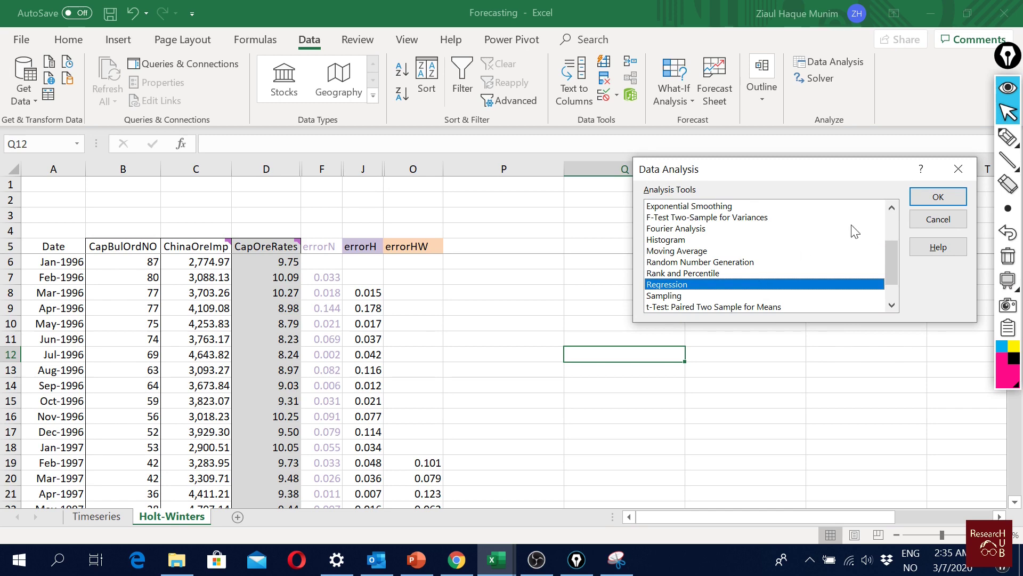
click(950, 197)
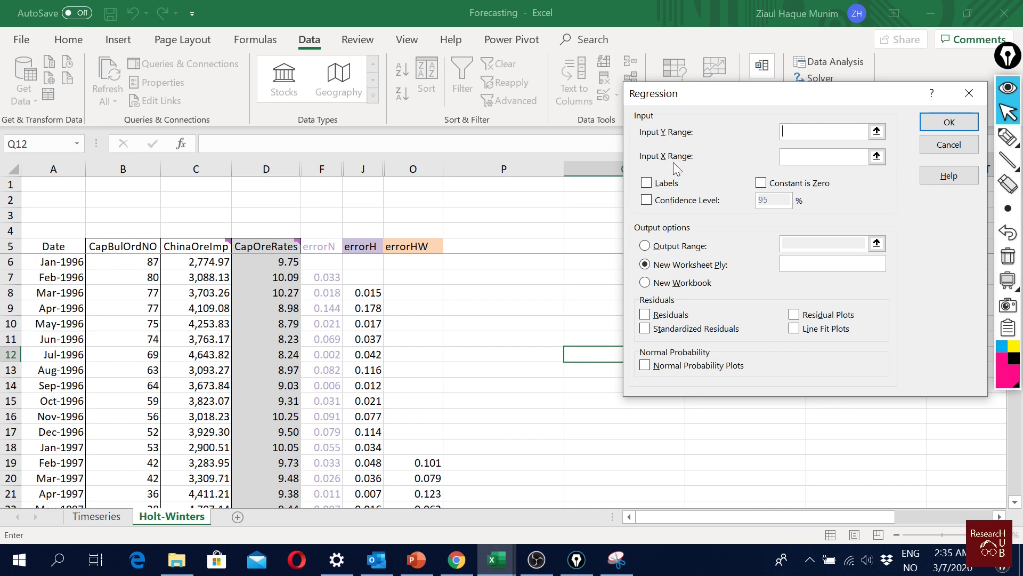
Step: Set the Input Y Range to $D$5:$D$47 and the Input X Range to $B$5:$C$47
click(876, 132)
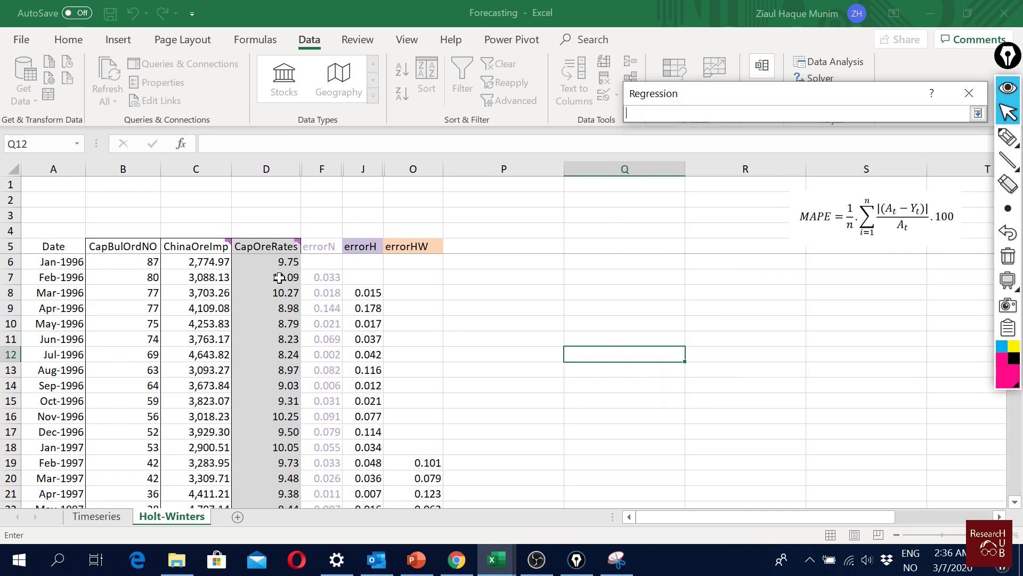
drag(267, 241, 279, 416)
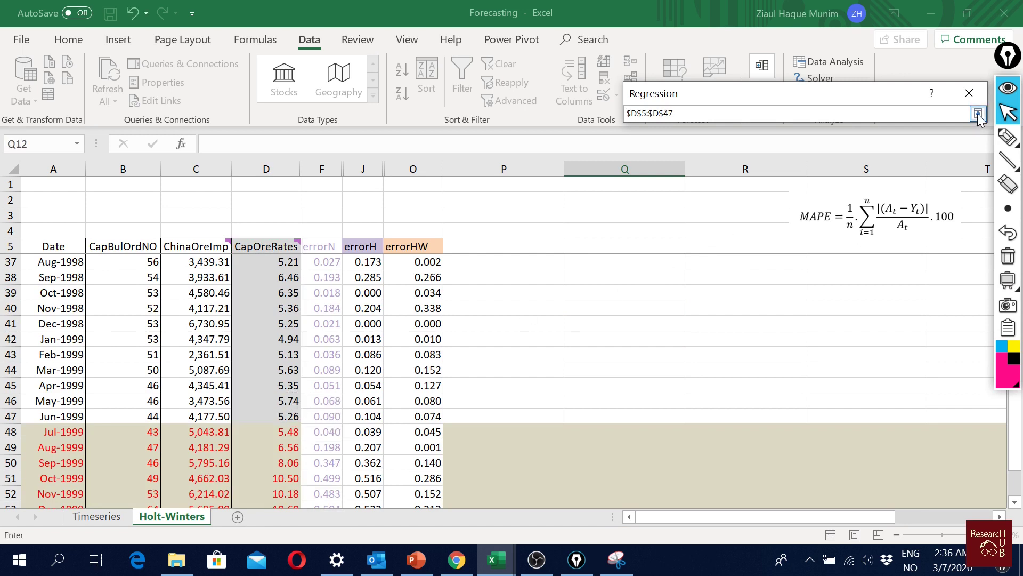
click(978, 114)
click(877, 156)
scroll(147, 302, up, 5)
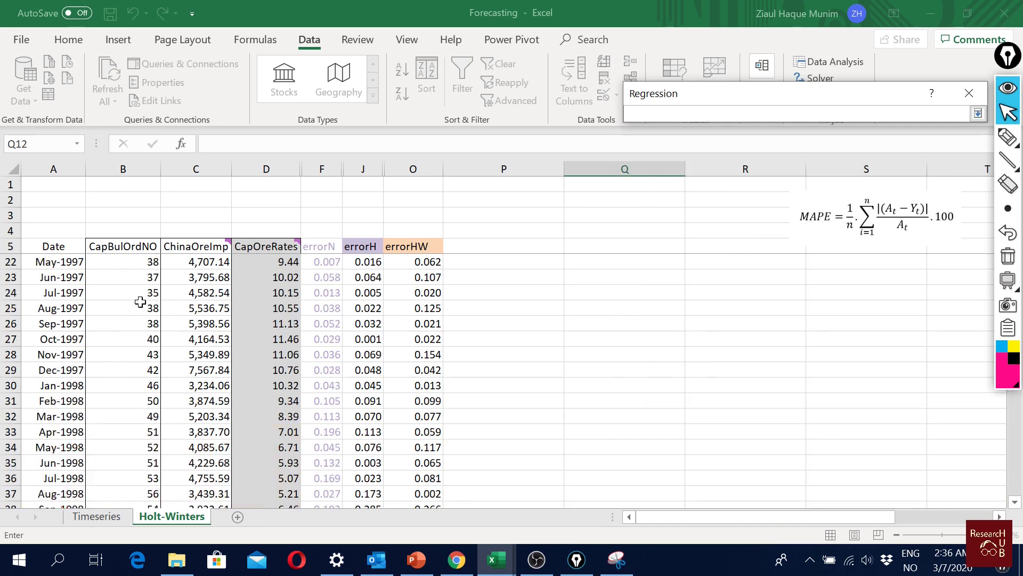
scroll(144, 299, up, 5)
click(122, 247)
drag(170, 255, 179, 519)
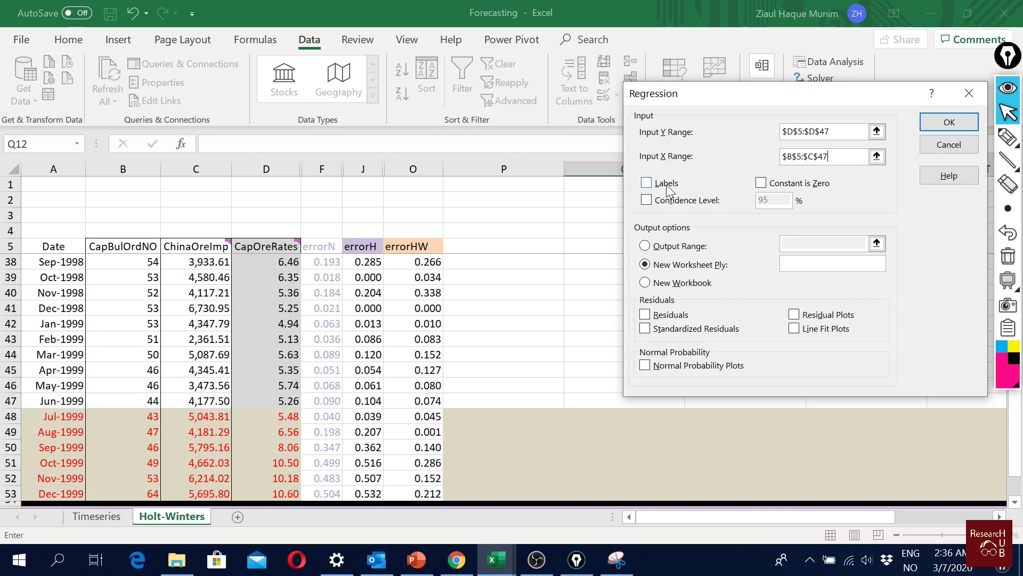
Step: Check Labels and set the regression Output Range to $Q$7
click(667, 185)
click(682, 247)
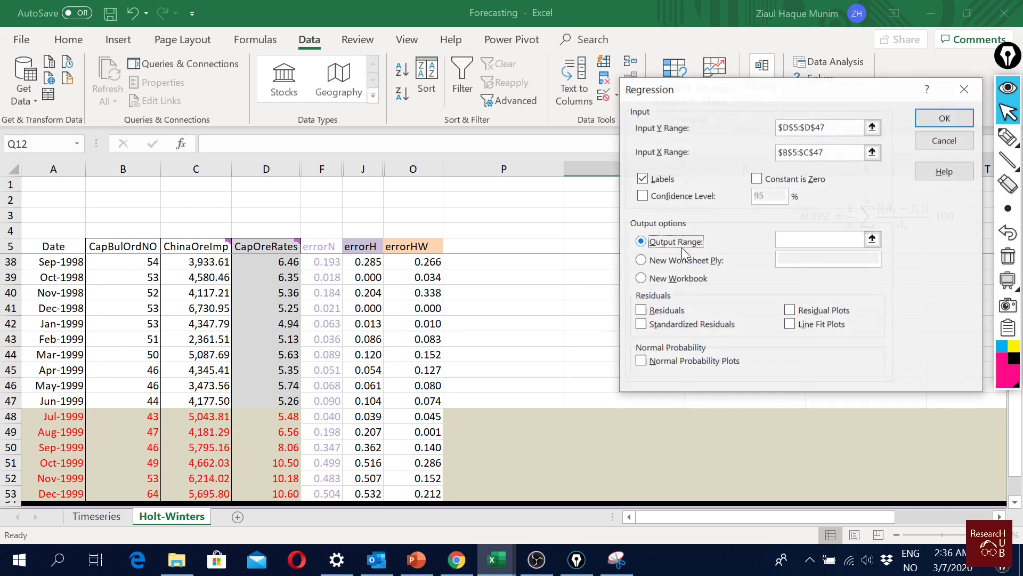
click(872, 241)
scroll(623, 333, up, 9)
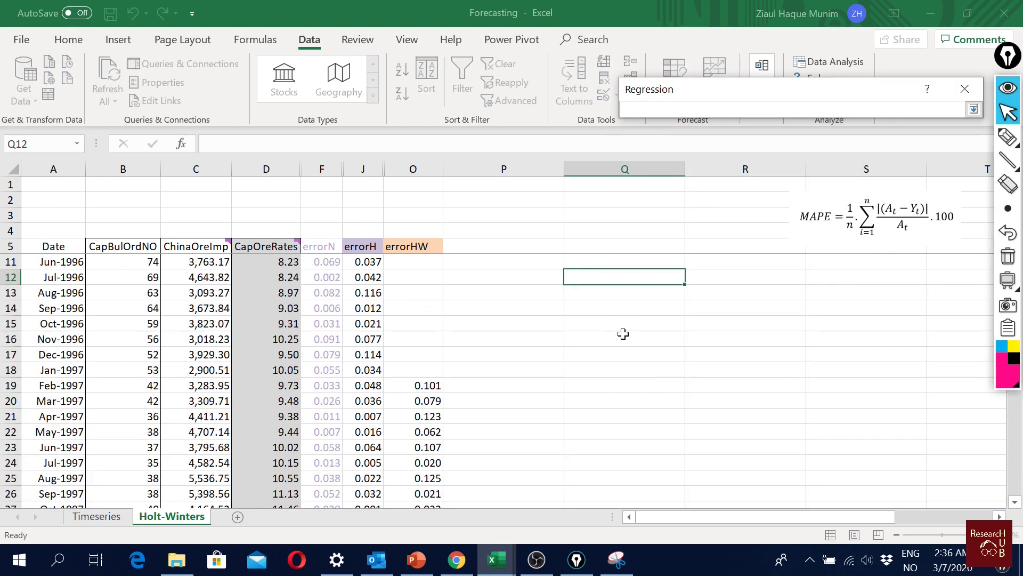
scroll(623, 334, up, 2)
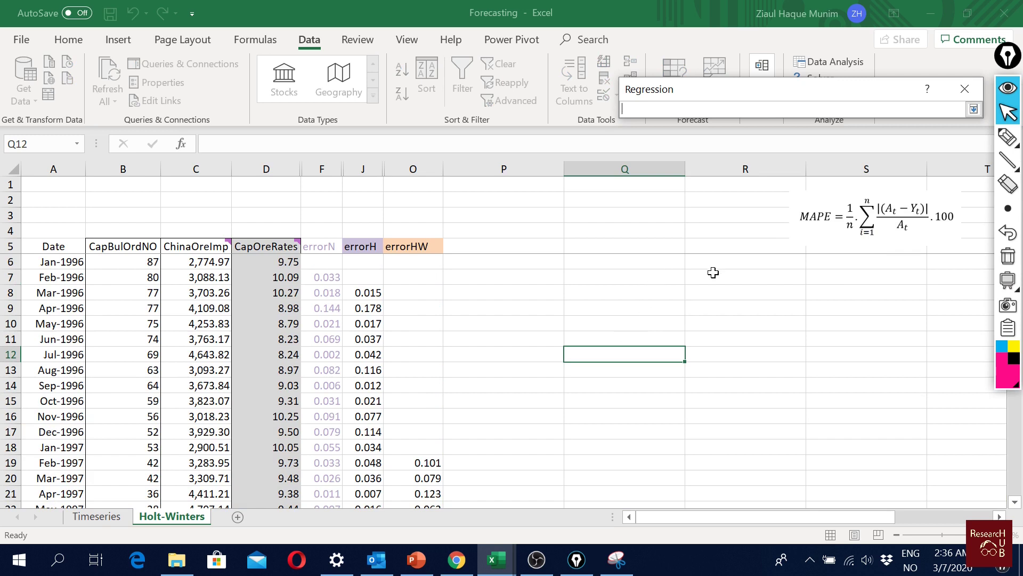
click(650, 275)
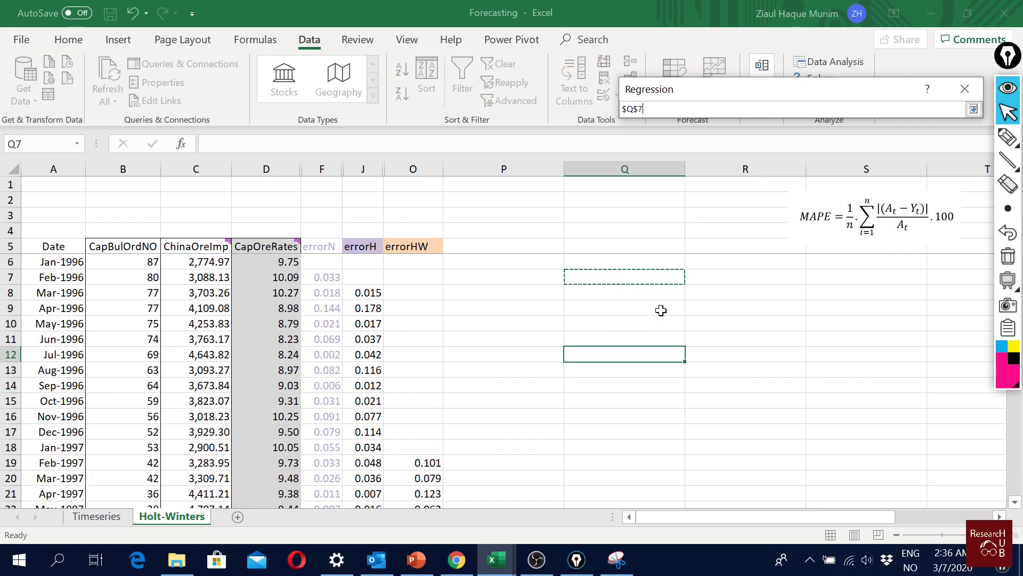
click(973, 108)
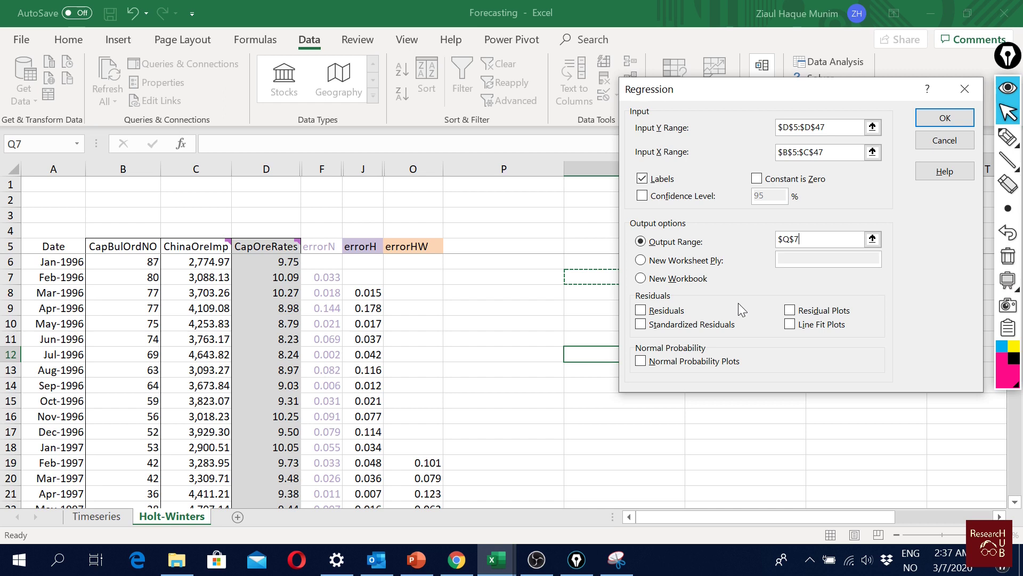
Step: Run the regression and inspect adjusted R² −0.0499, intercept 8.6800 and the coefficients
click(955, 118)
click(729, 353)
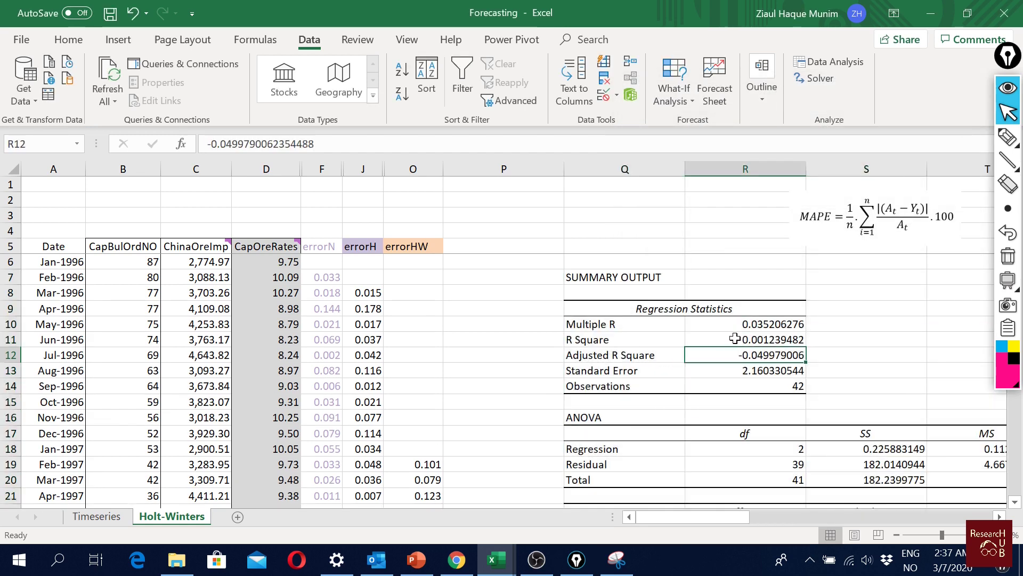
scroll(798, 389, down, 1)
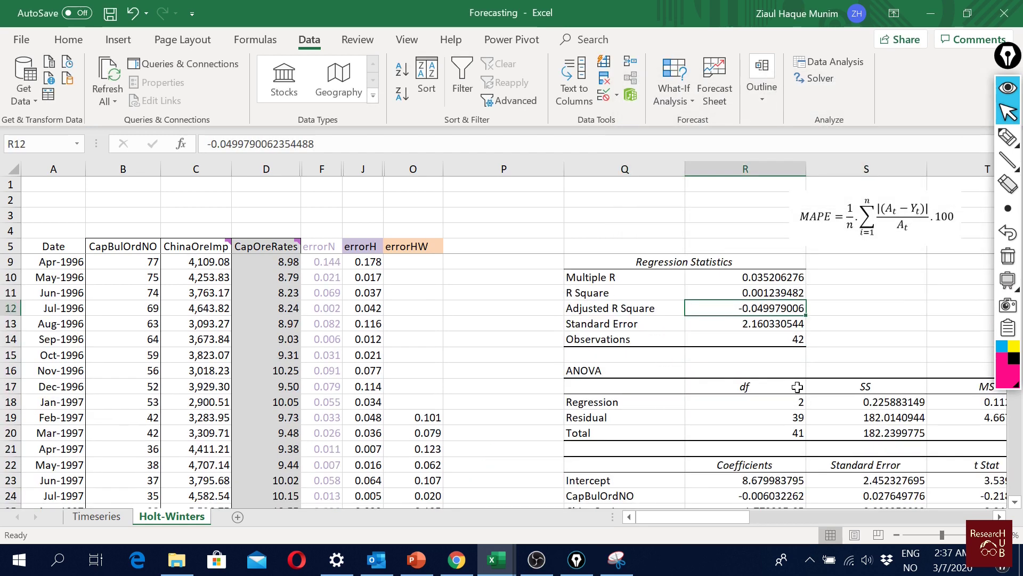
scroll(795, 383, down, 1)
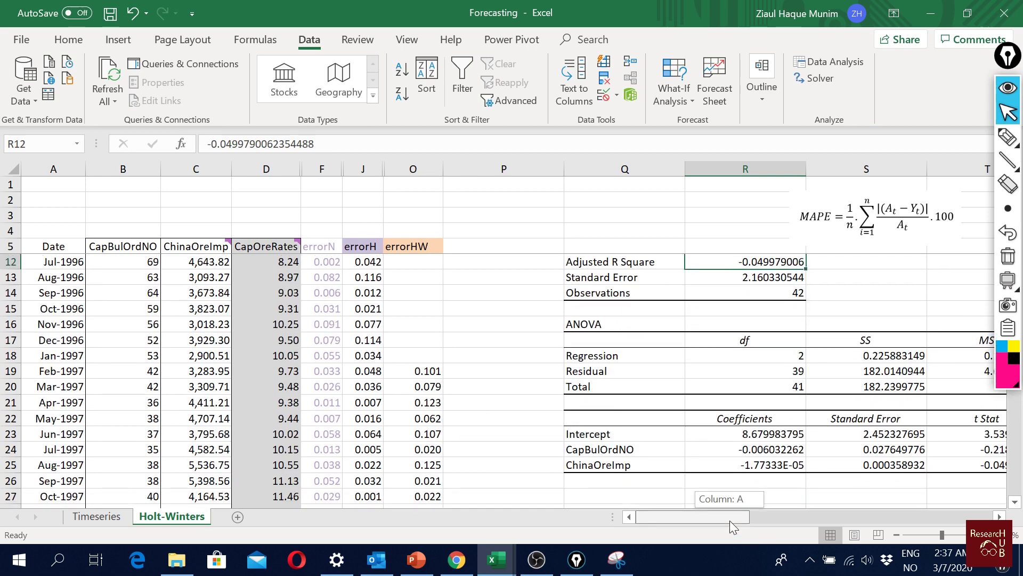
drag(730, 520, 858, 517)
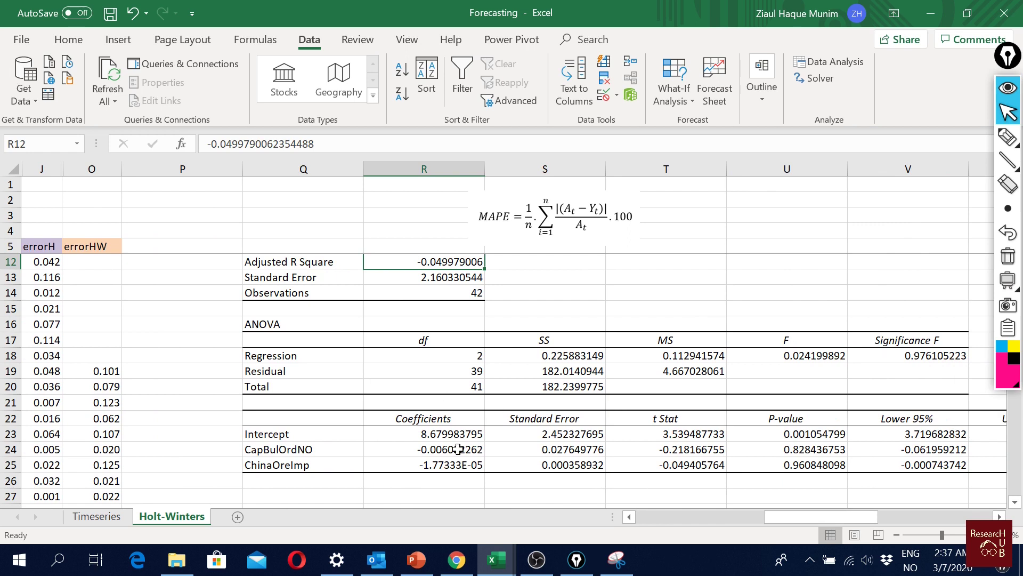
drag(455, 433, 319, 436)
click(68, 39)
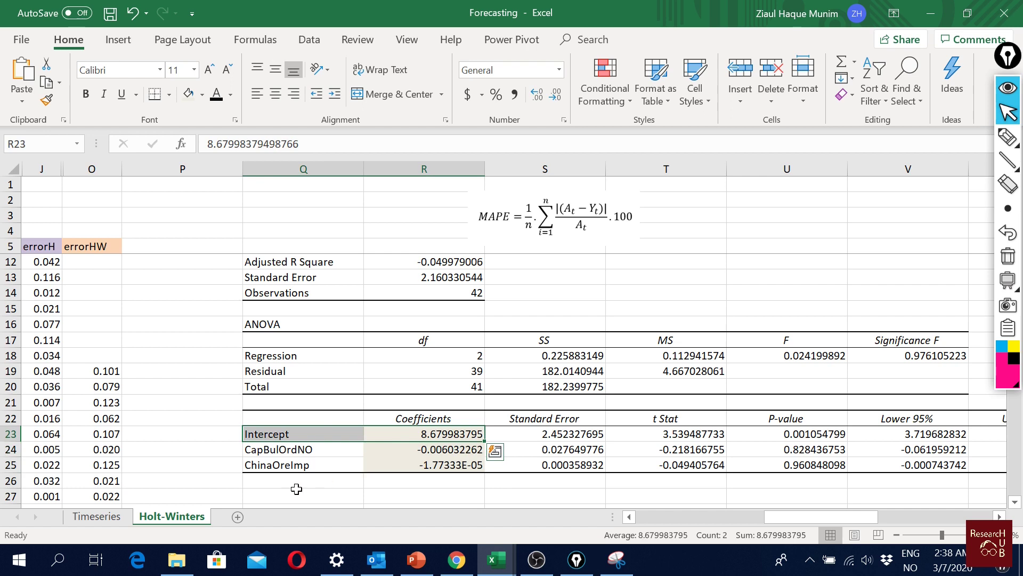
Step: Show the ChinaOreImp coefficient in R25 in scientific notation
click(417, 456)
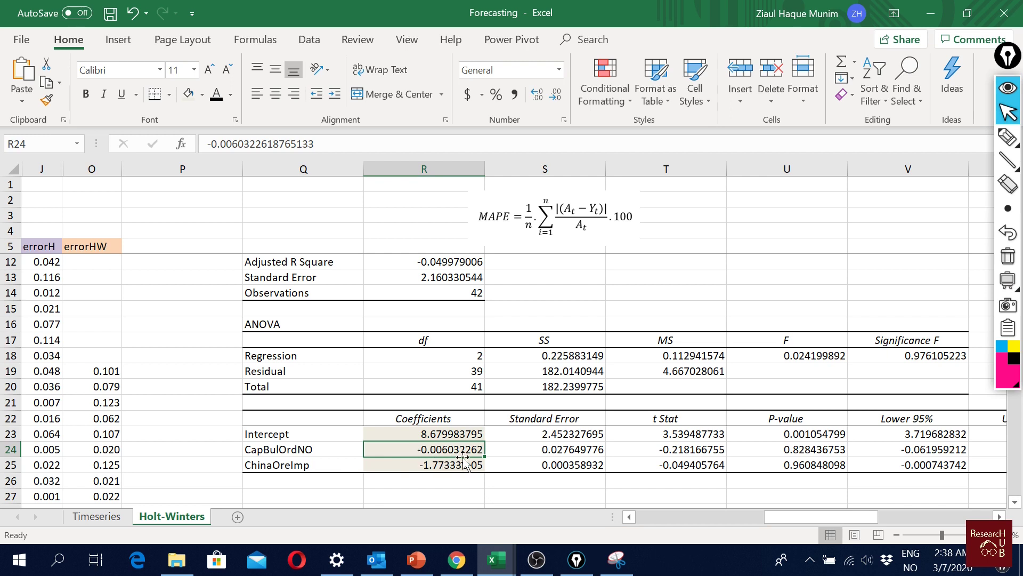
click(417, 468)
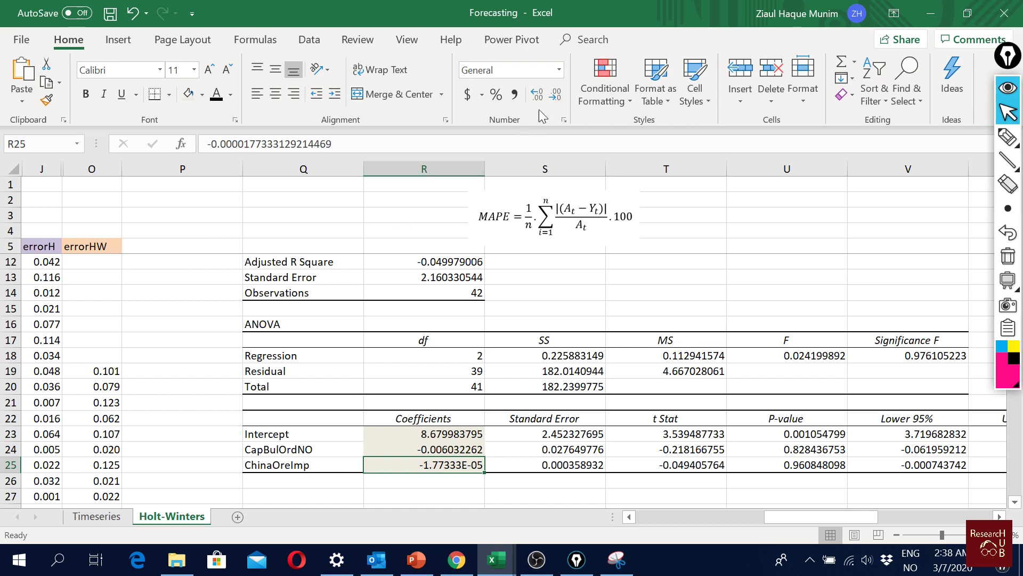
click(557, 100)
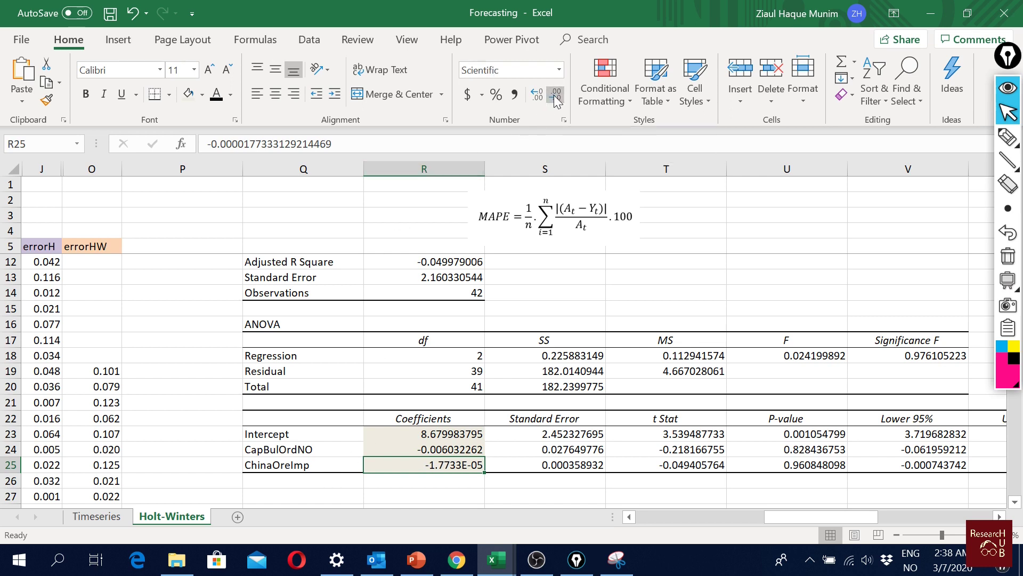
click(538, 101)
Step: Shade the R Square value in R11 with a beige fill
scroll(488, 434, up, 2)
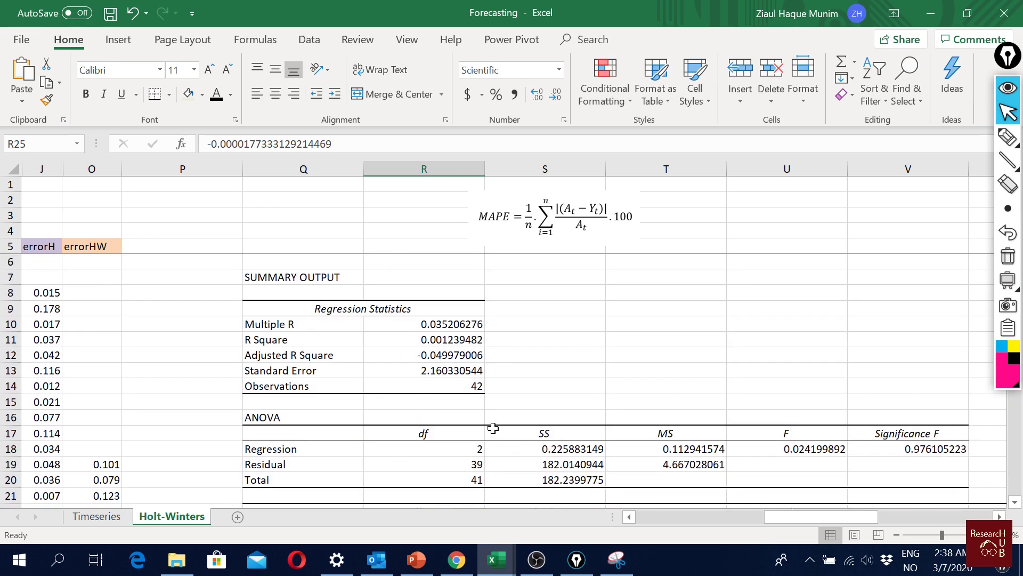
click(440, 340)
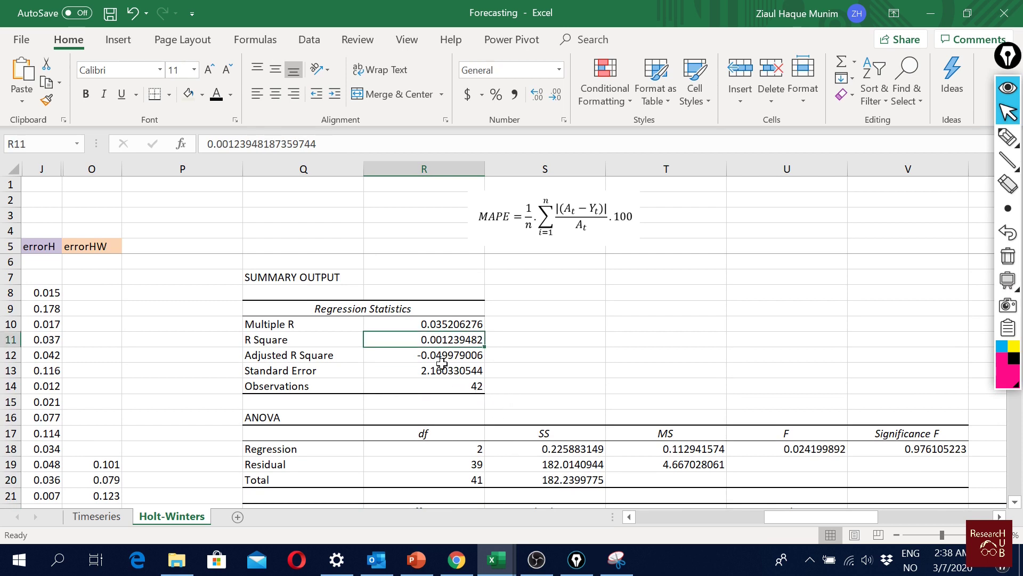
click(188, 94)
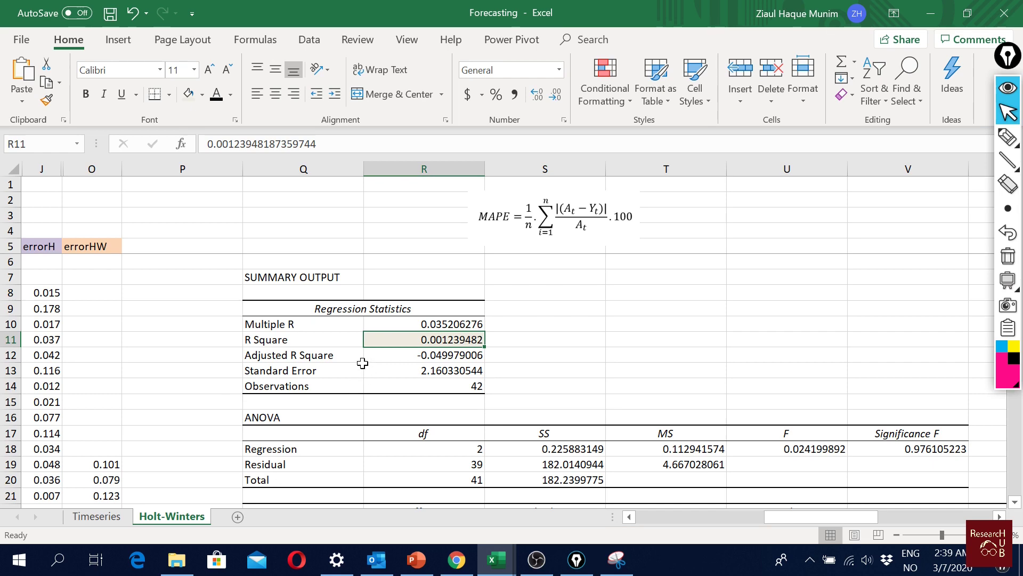
Step: Review the intercept and coefficient cells, then go to empty cell P5
scroll(362, 363, down, 1)
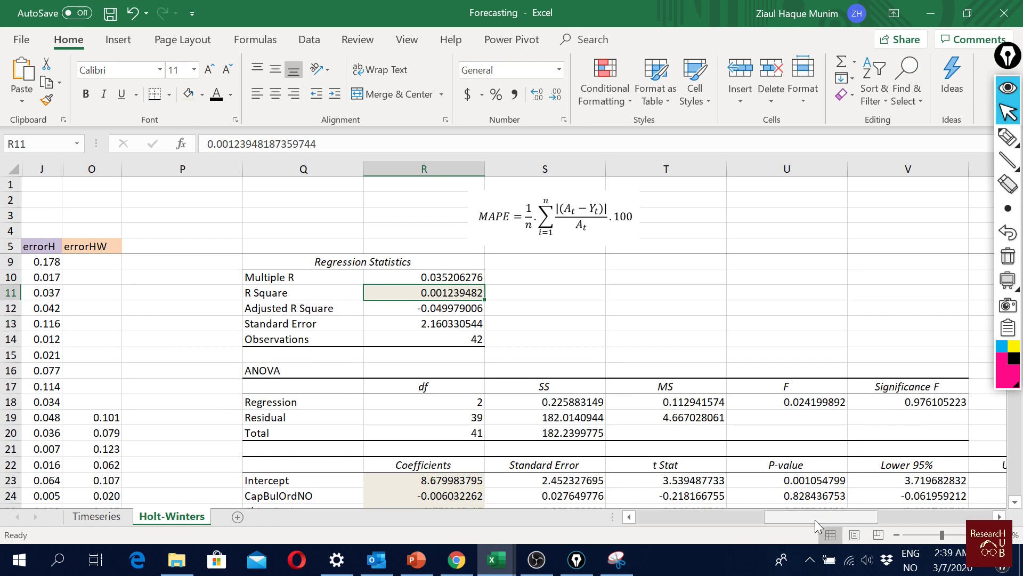
click(467, 480)
drag(467, 480, 467, 508)
scroll(797, 420, down, 1)
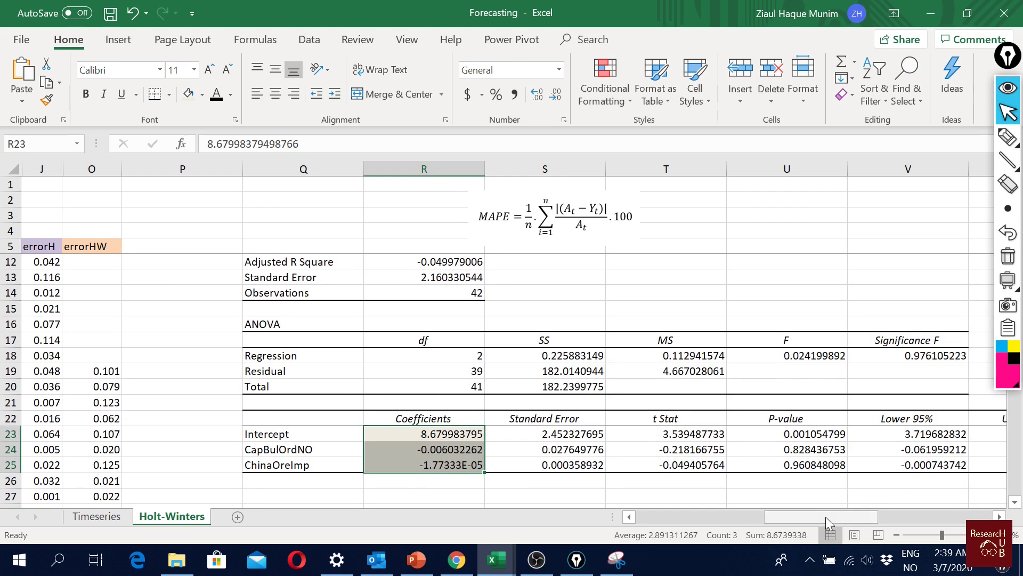
drag(826, 516, 651, 536)
scroll(533, 424, up, 2)
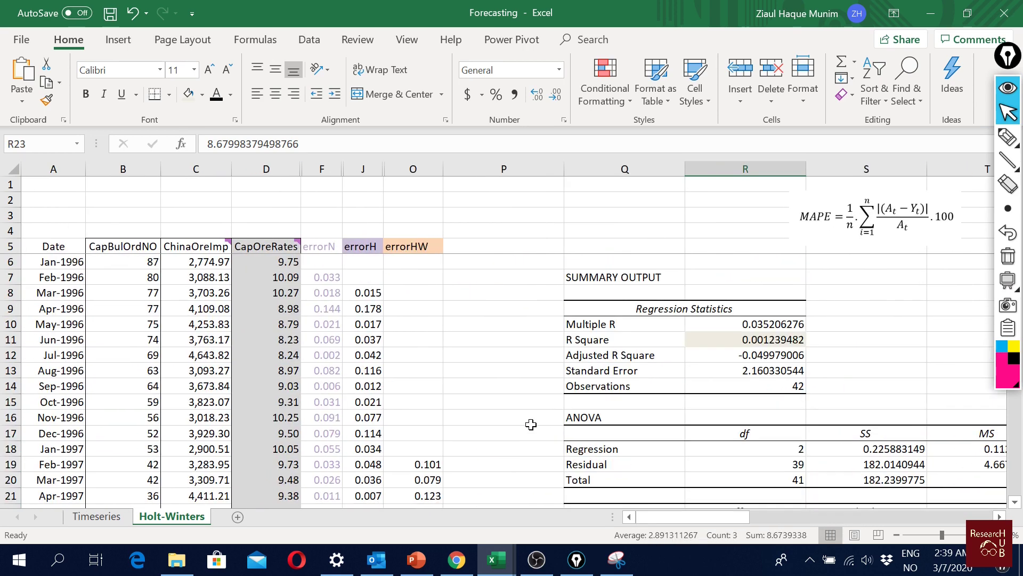
click(514, 267)
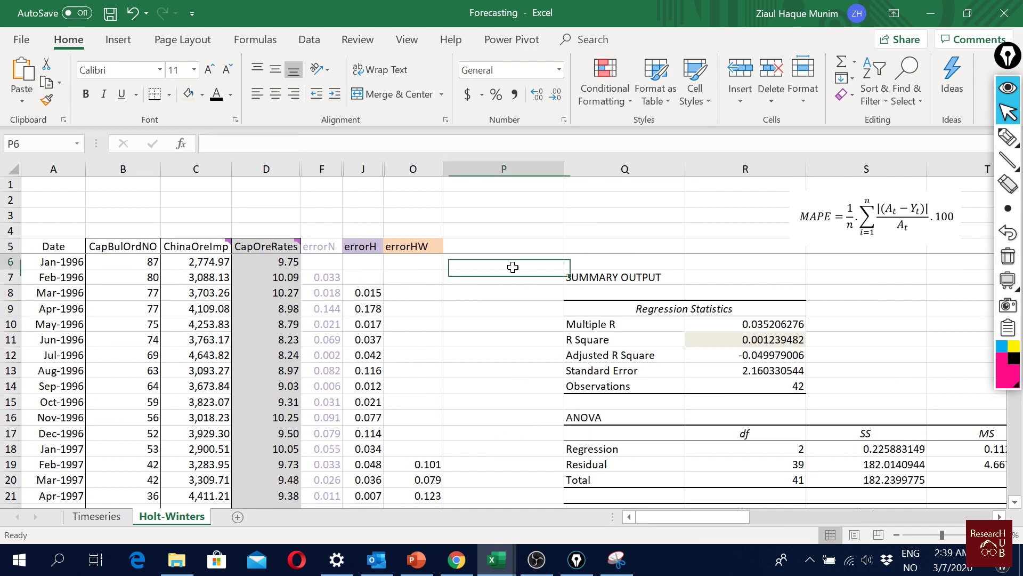
Step: Enter the header 'Regression' in P5 and place the regression equation above the output
key(Up)
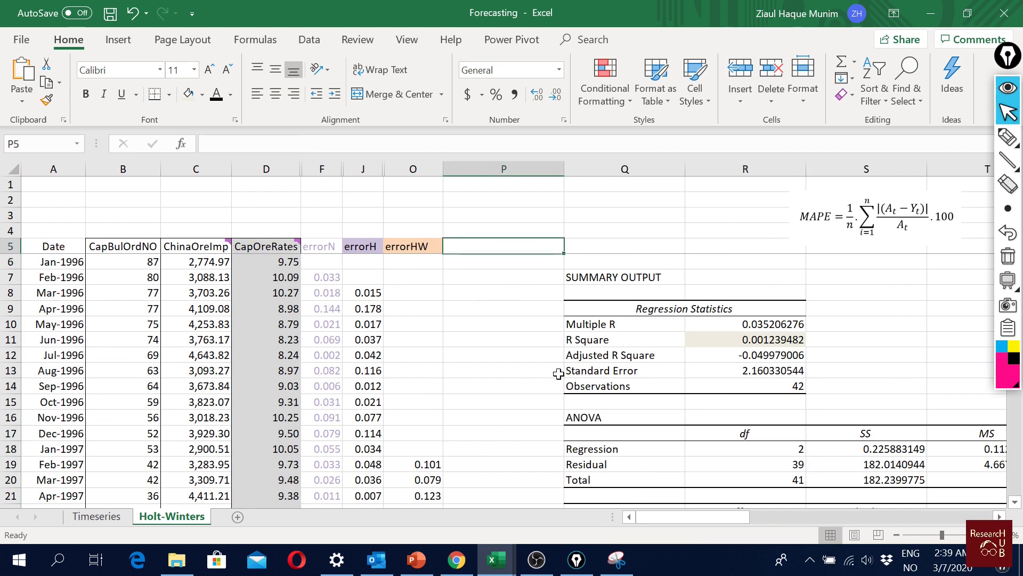
text(Re)
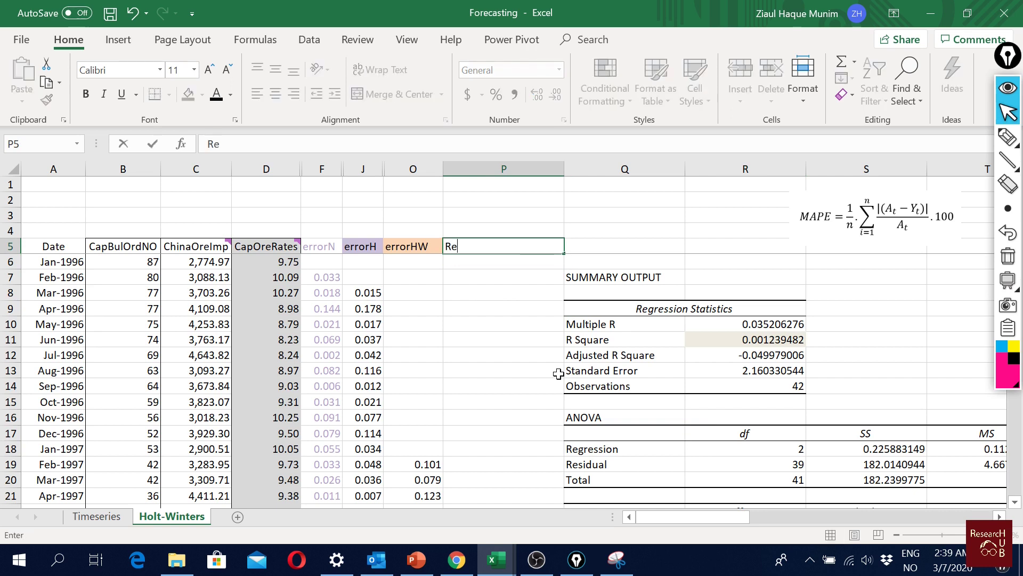
text(gression)
key(Return)
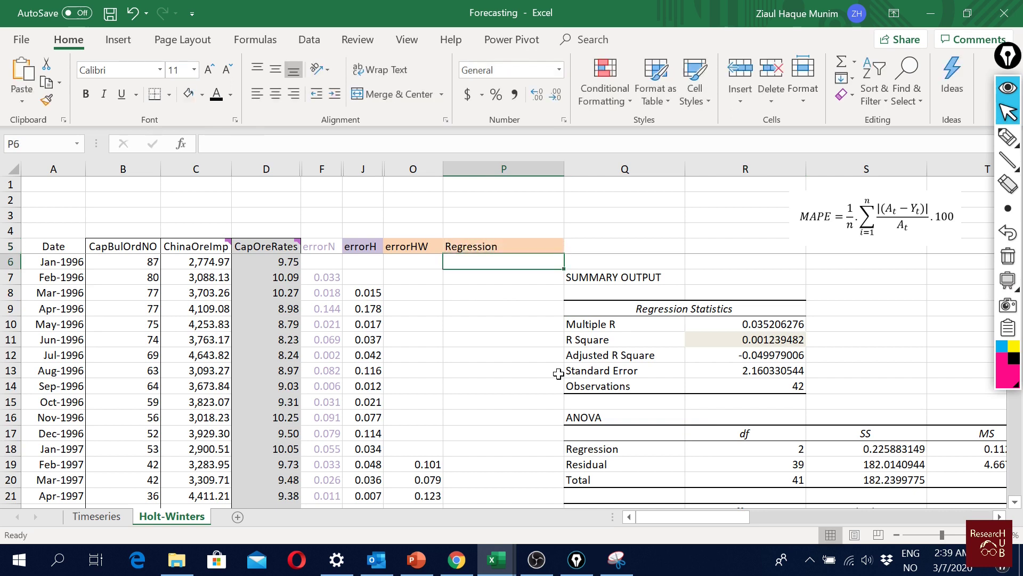
text(=)
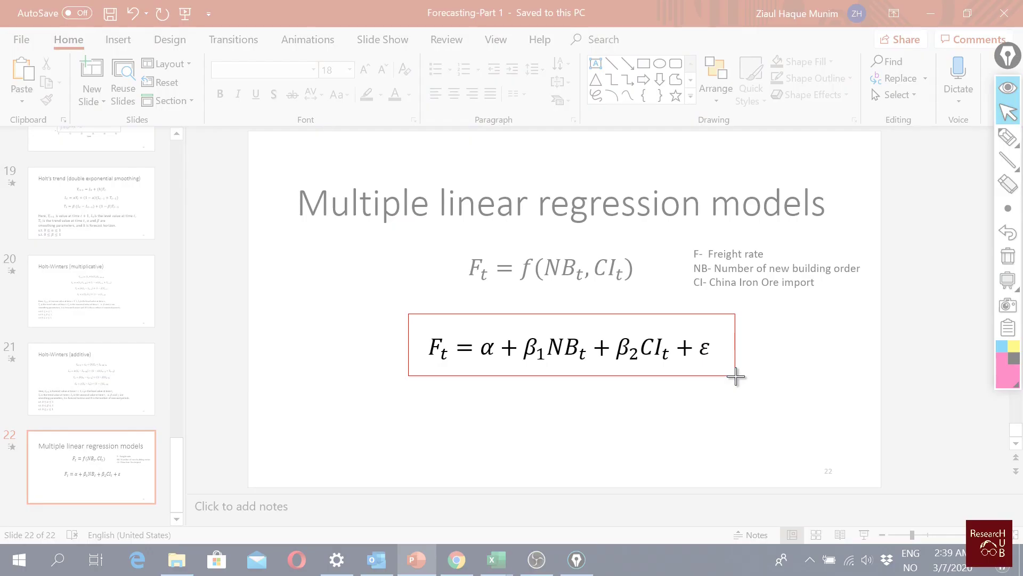
drag(736, 374, 736, 378)
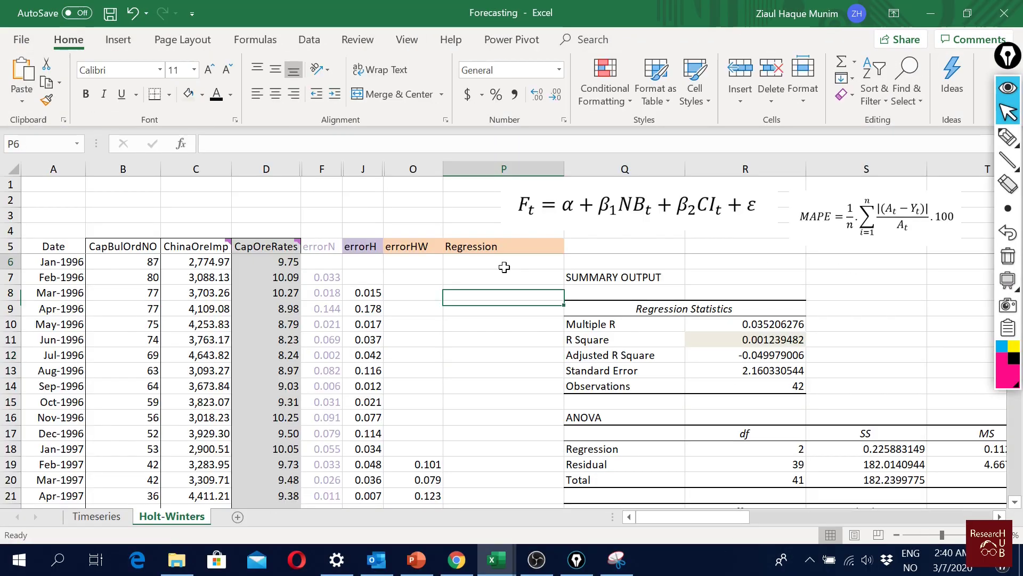
Step: Start P6's forecast formula as =R23+R24 from the intercept and CapBulOrdNO coefficient
click(504, 263)
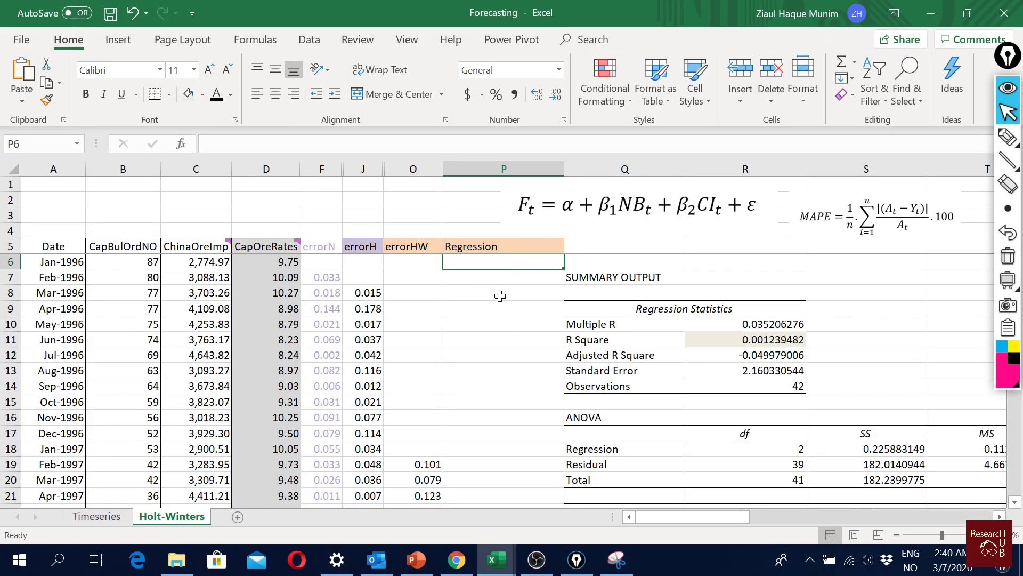
text(=)
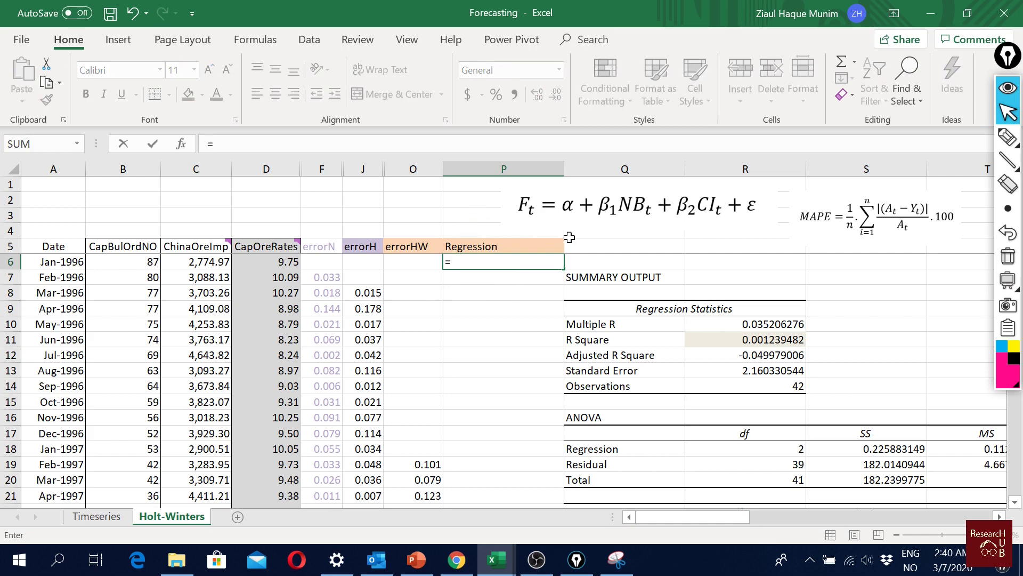
scroll(645, 293, down, 1)
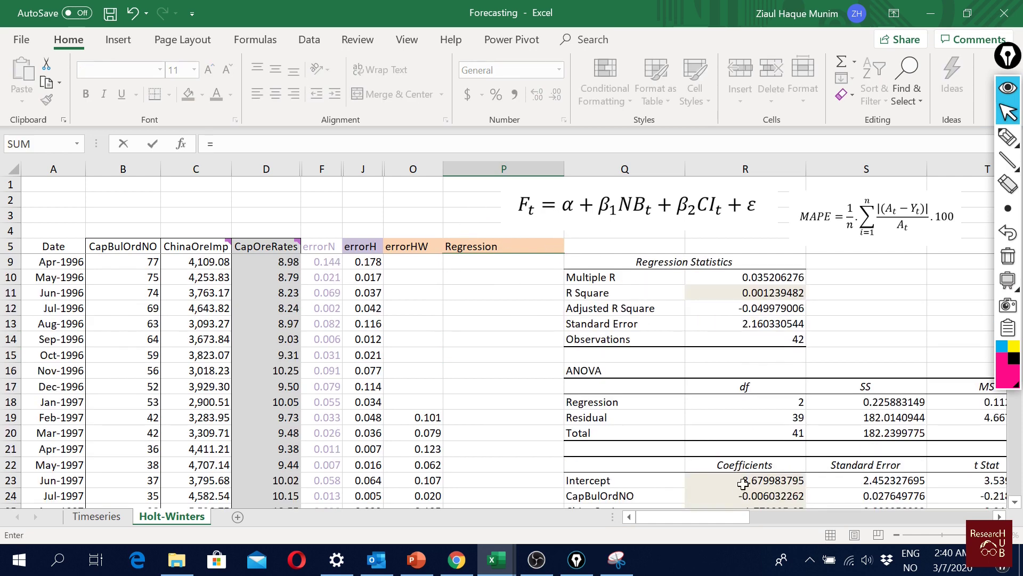
click(739, 481)
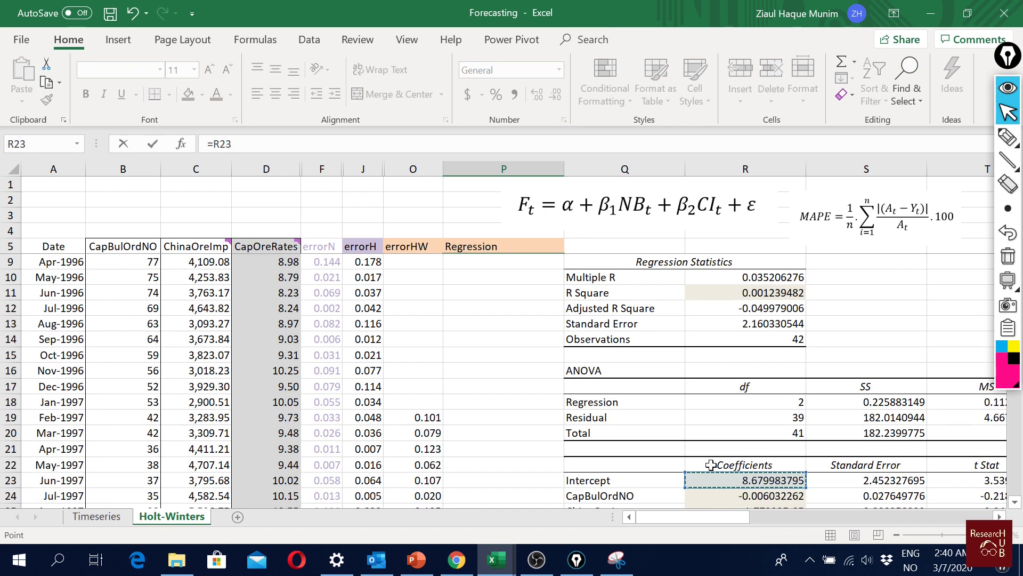
text(+)
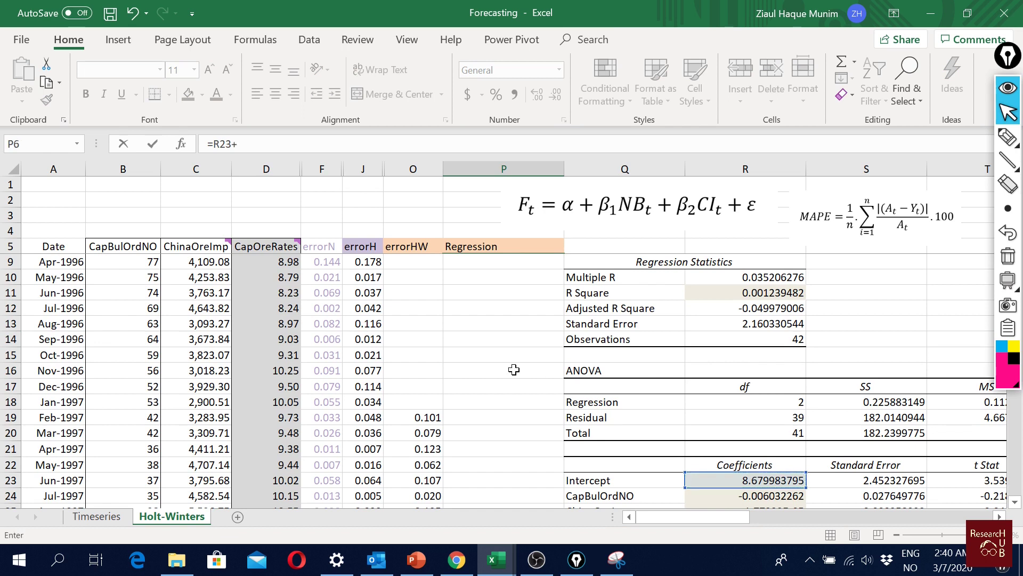
click(780, 499)
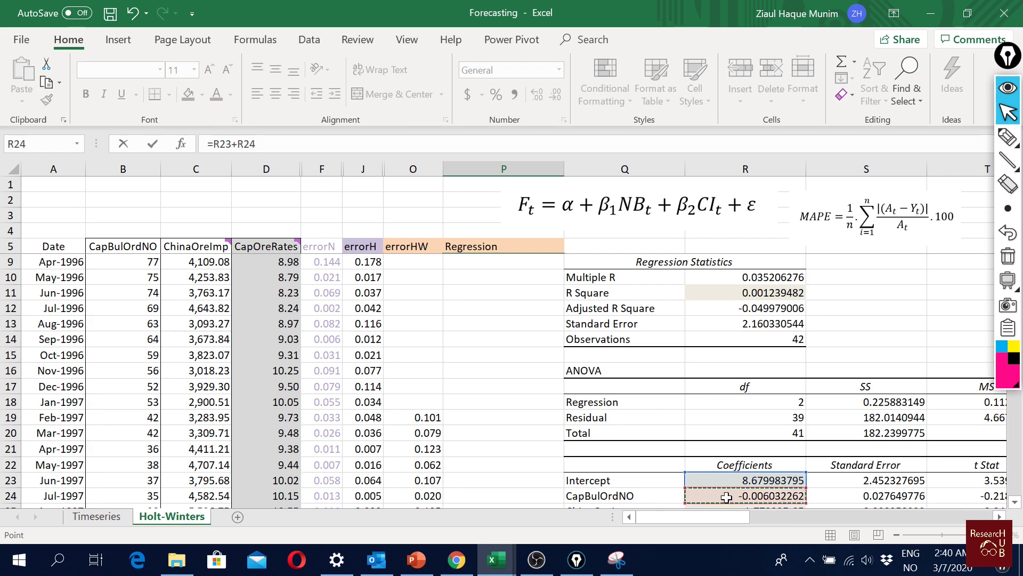
Step: Extend the formula to multiply R24 by B6 and add the R25 coefficient
key(ctrl+BackSpace)
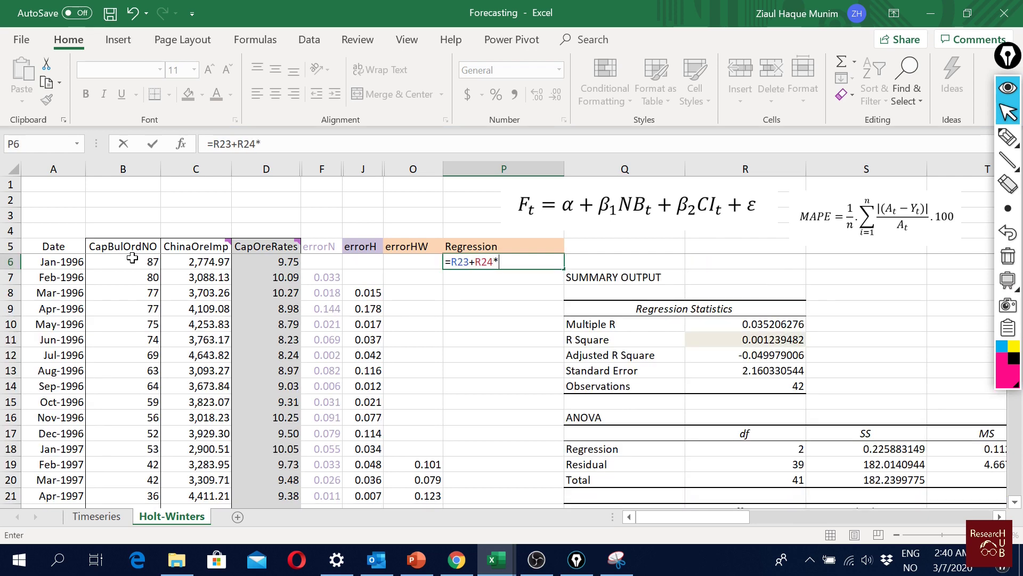
text(*)
click(132, 258)
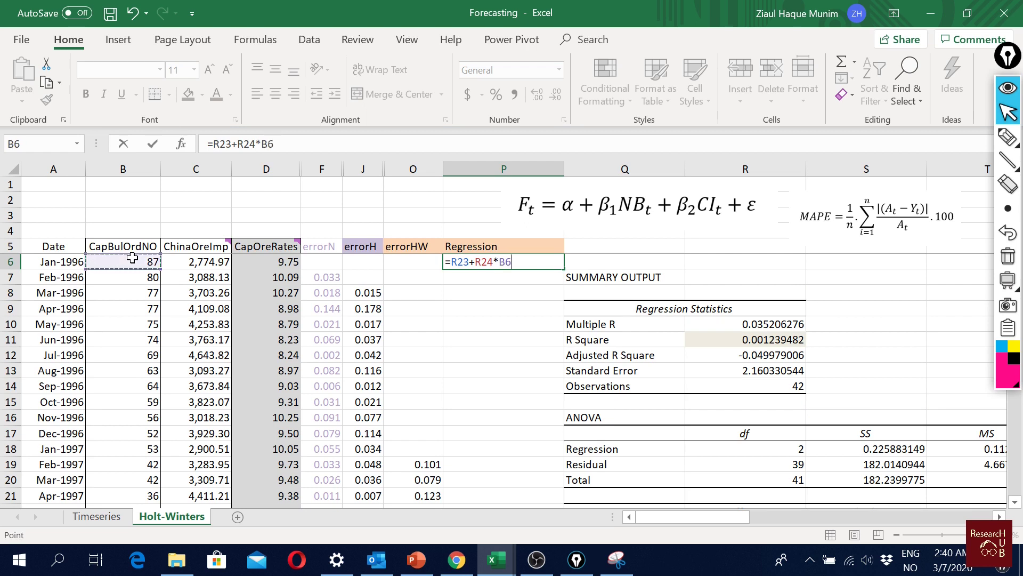
text(+)
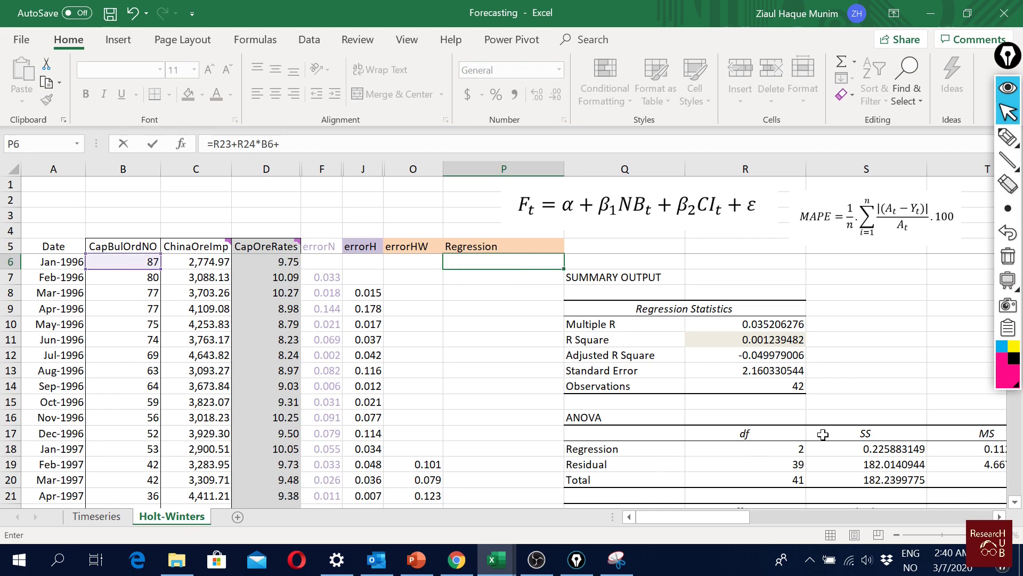
scroll(824, 436, down, 2)
click(756, 467)
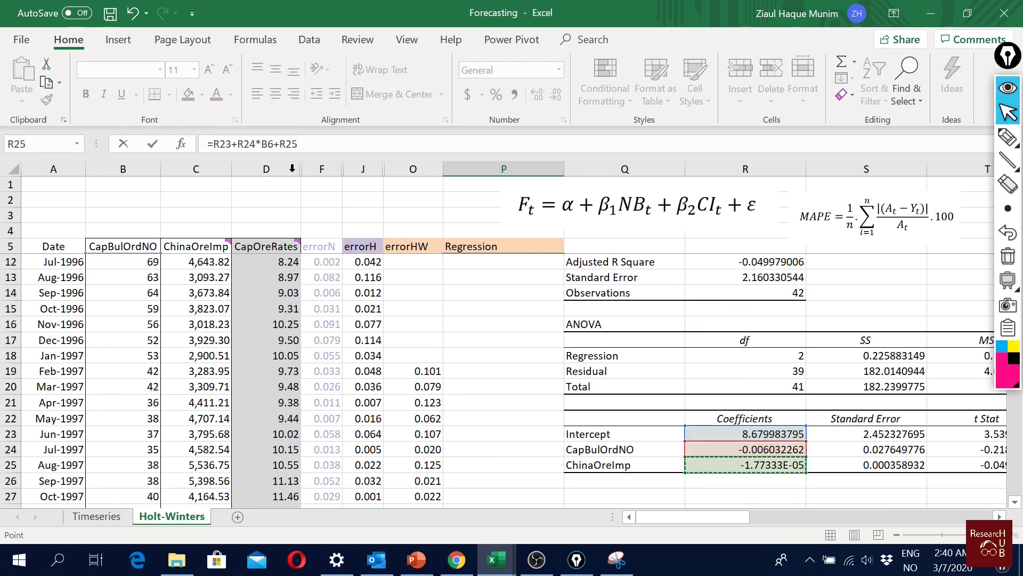
Step: Lock R23, R24 and R25 as absolute references and multiply R25 by C6
click(226, 144)
key(F4)
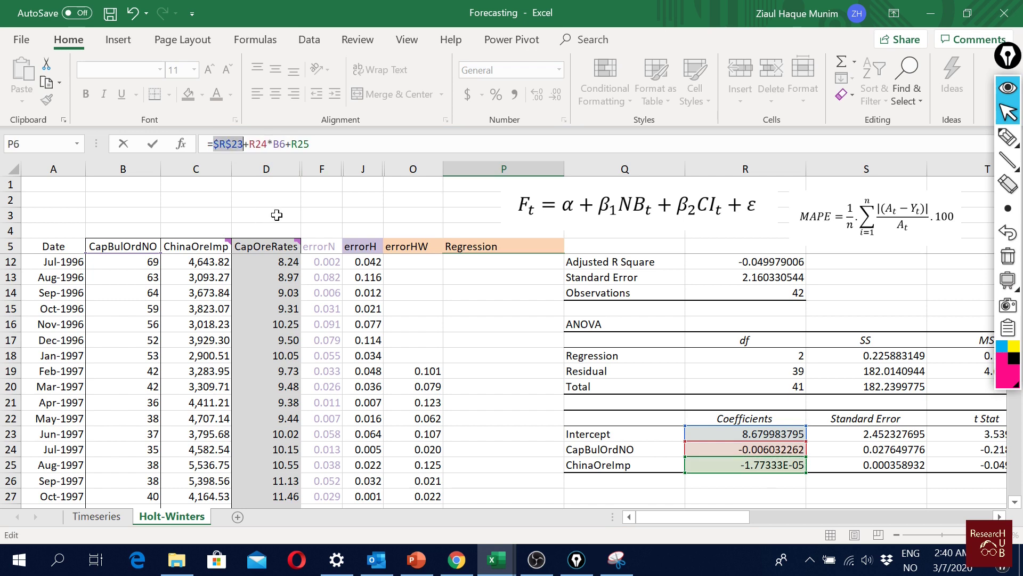
key(Right)
key(F4)
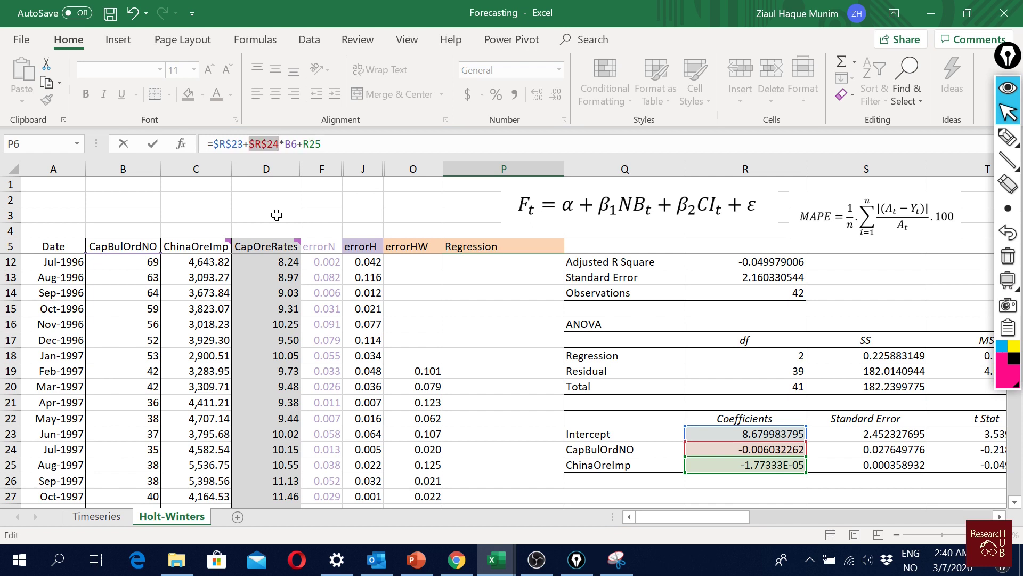
key(Right)
key(F4)
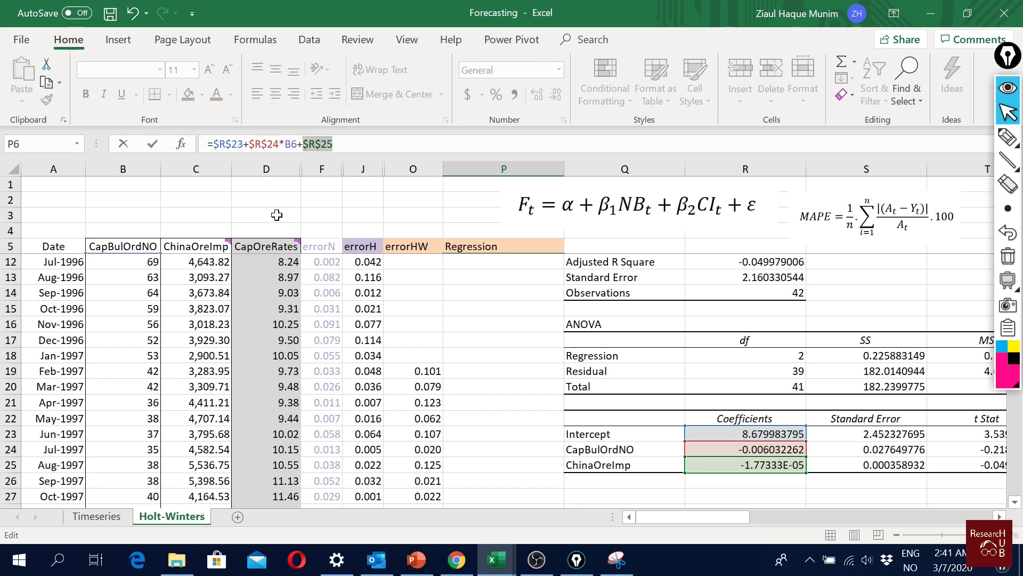
key(Right)
scroll(476, 442, up, 2)
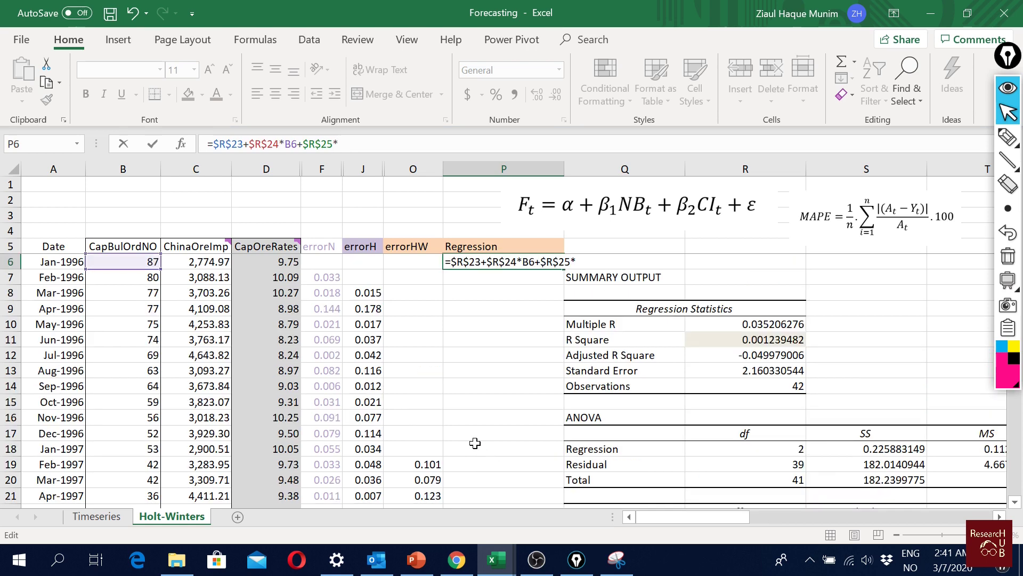
click(211, 262)
Step: Commit P6's formula, format it as Number showing 8.11, and narrow column P
key(Return)
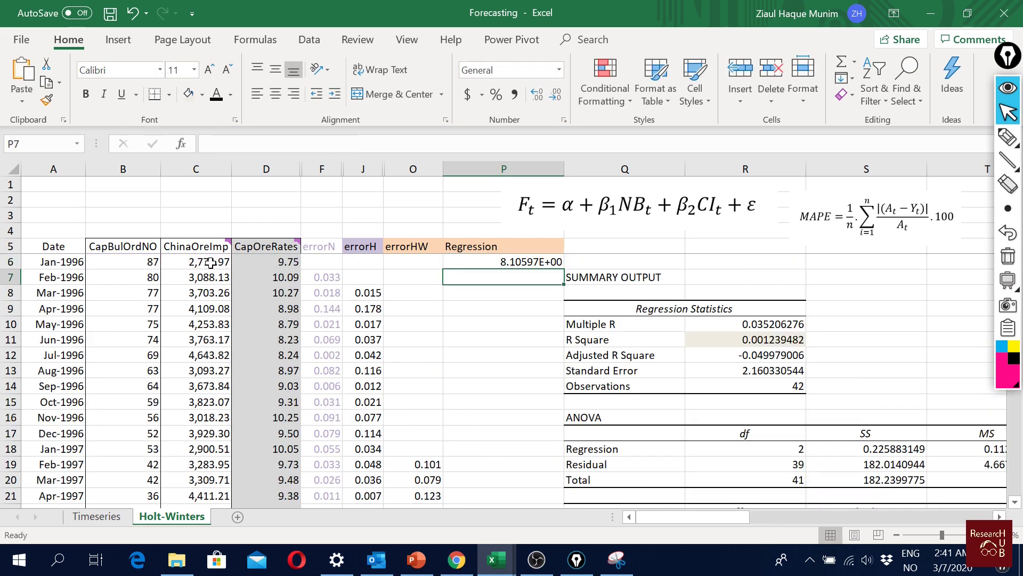
click(515, 262)
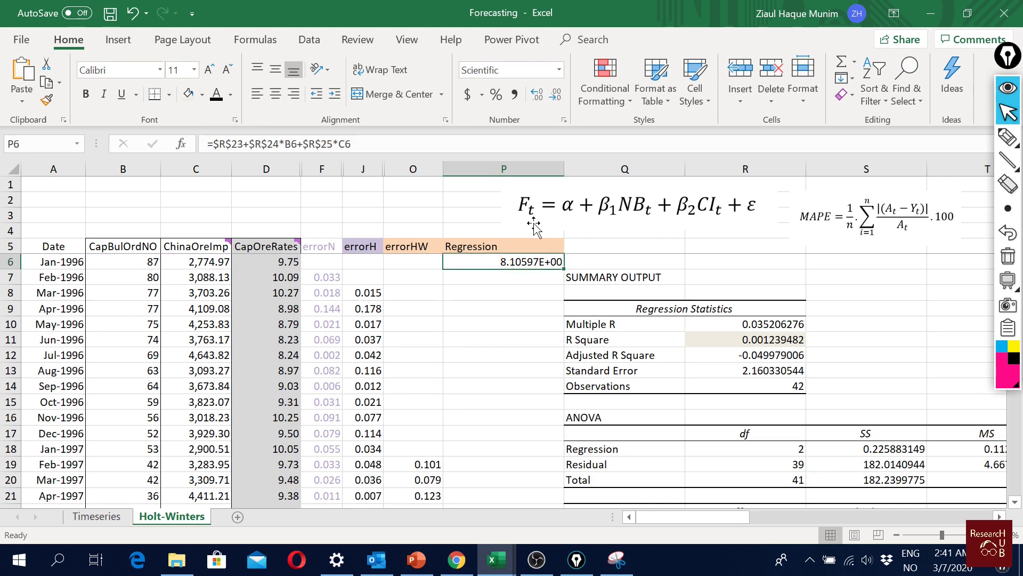
click(559, 70)
click(557, 133)
drag(560, 170, 539, 170)
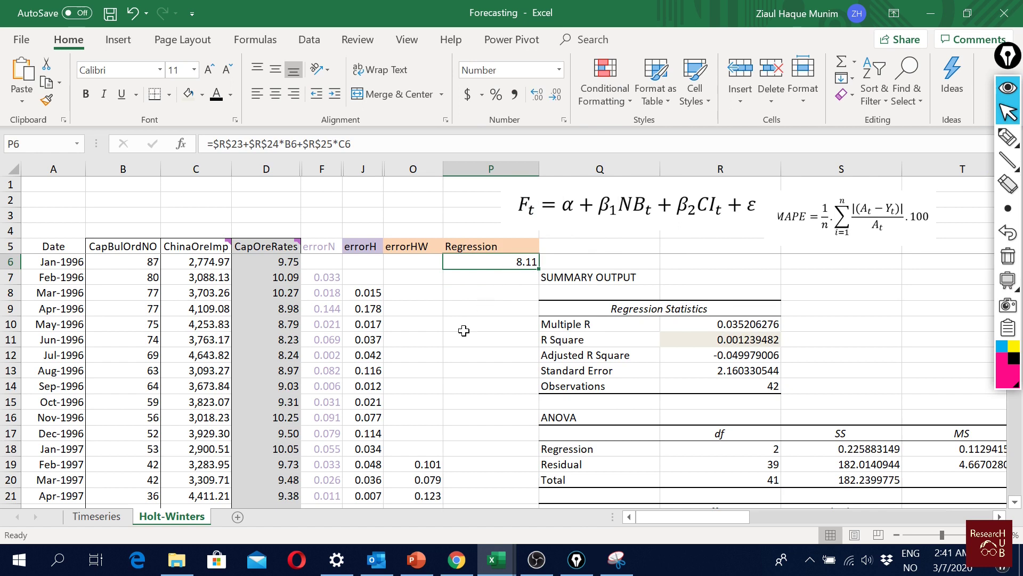
Step: Fill the regression formula down column P through Dec-1999 in P53
click(276, 262)
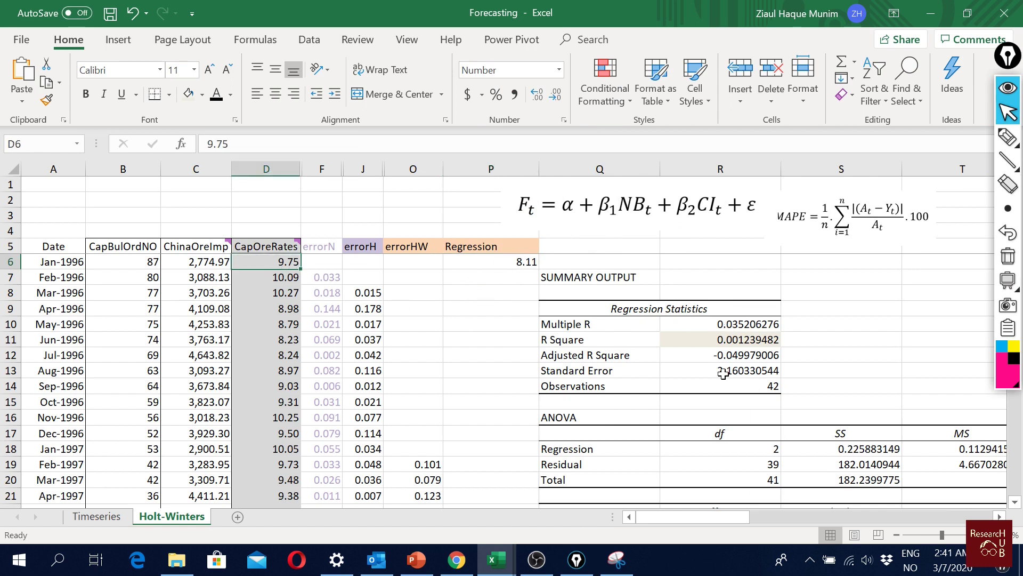
click(522, 262)
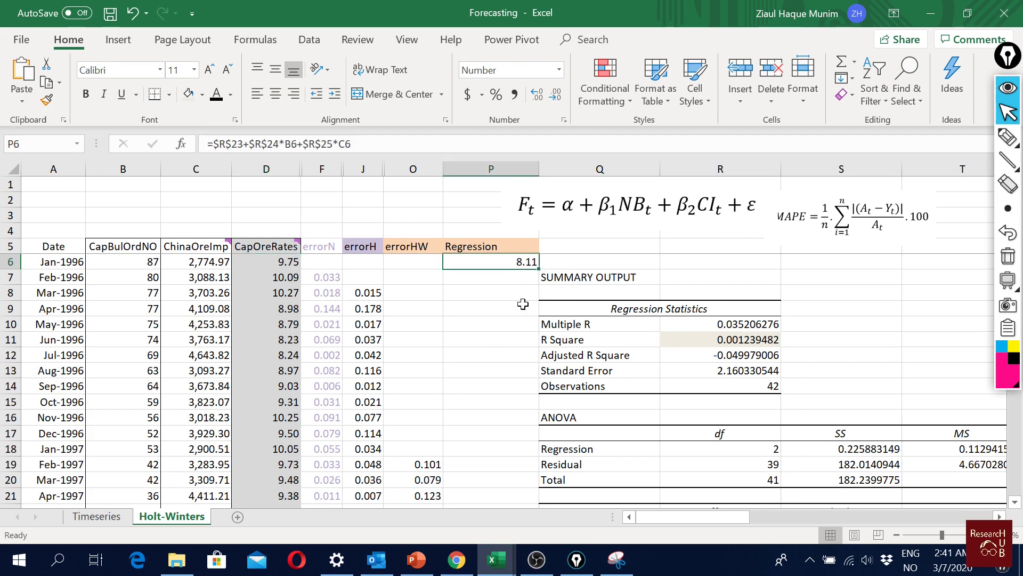
double_click(538, 270)
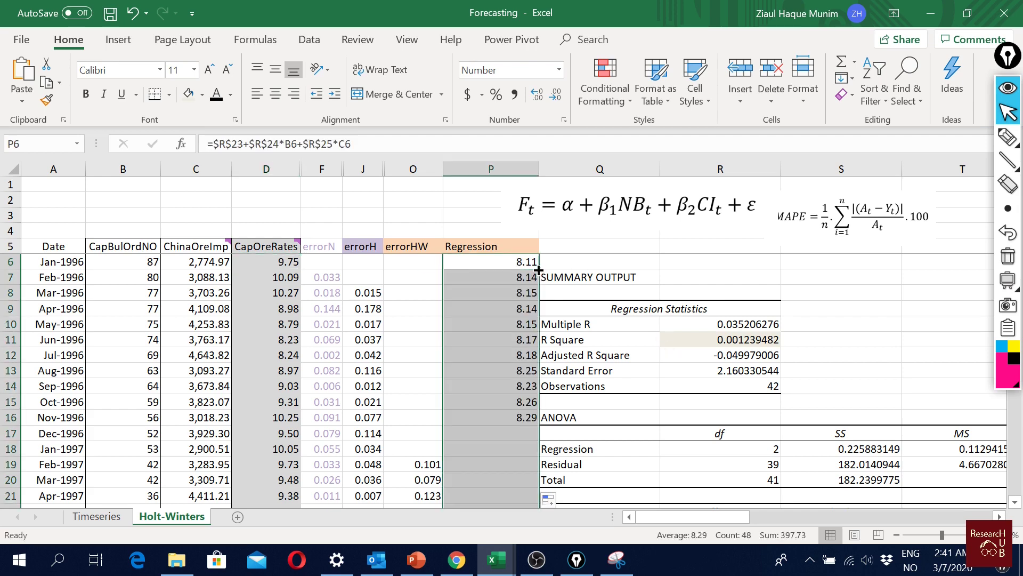
Step: Open P48's formula to confirm it uses B48, C48 and the locked coefficients
scroll(497, 333, down, 2)
scroll(498, 333, down, 10)
click(514, 355)
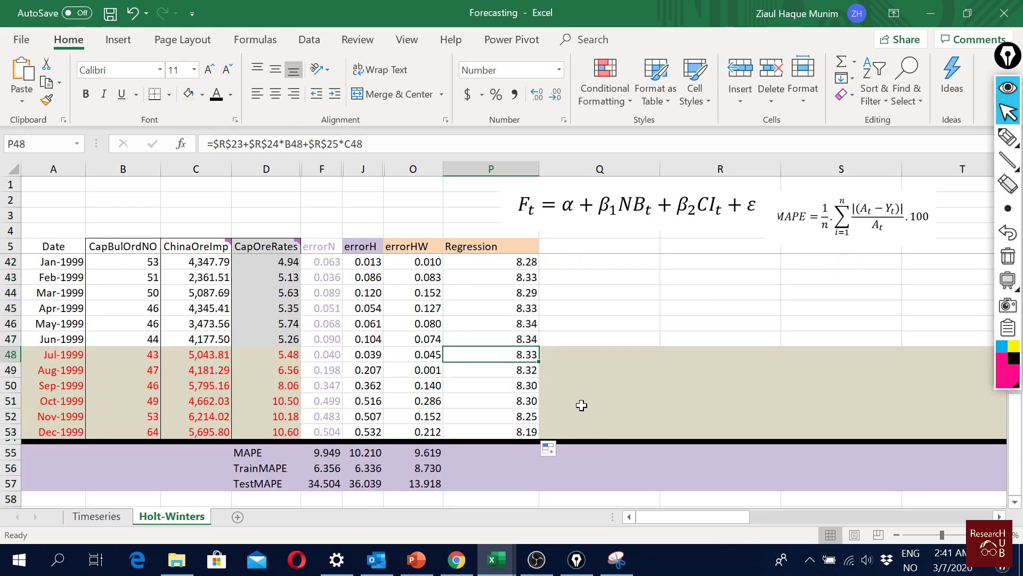
click(613, 384)
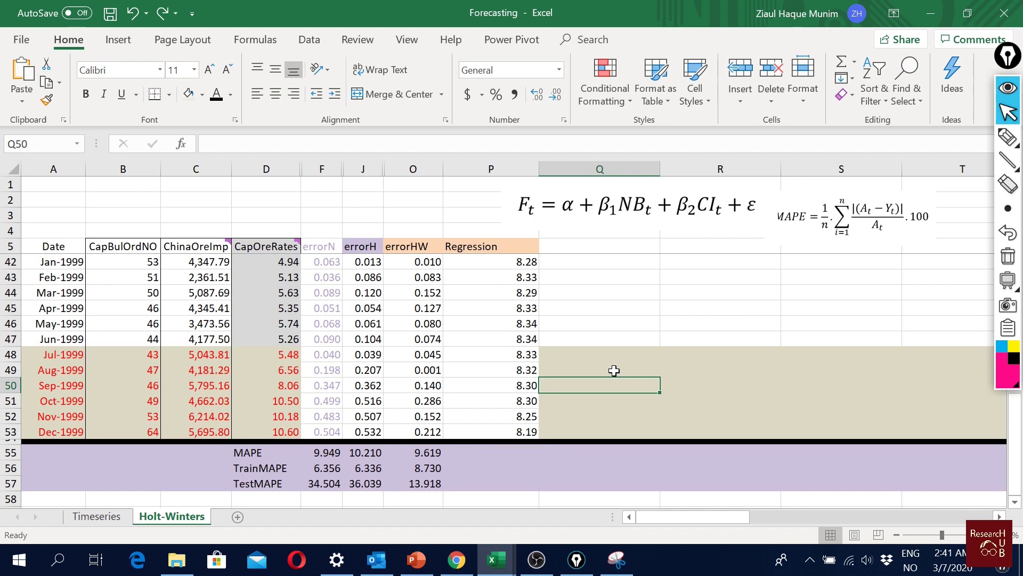
double_click(517, 354)
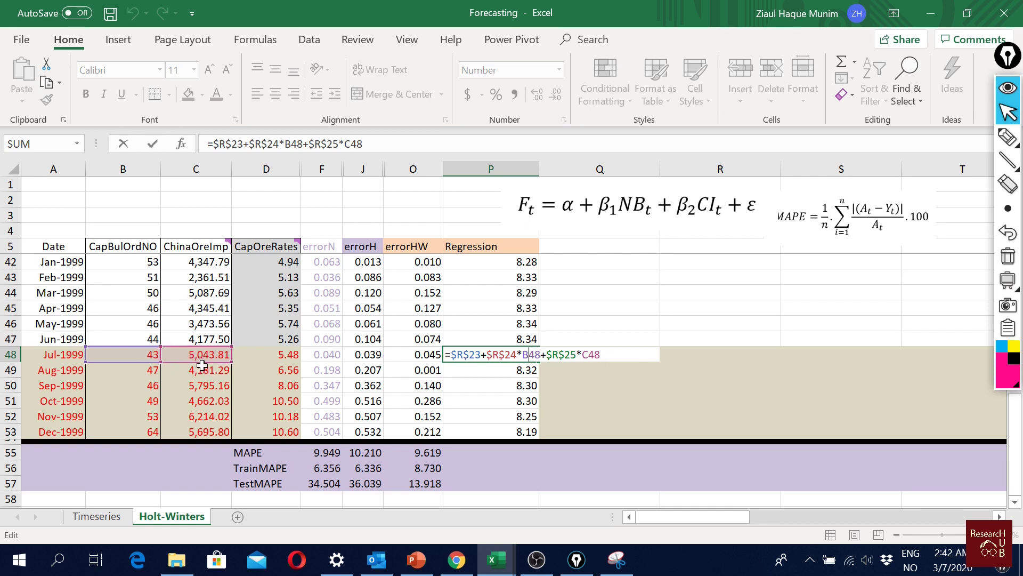
click(600, 355)
key(Return)
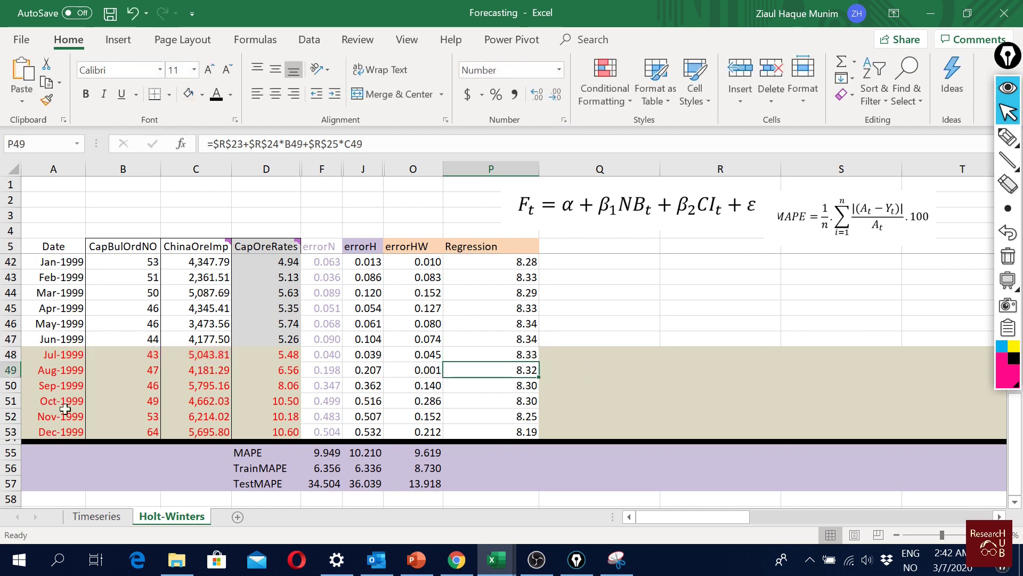
drag(142, 354, 142, 429)
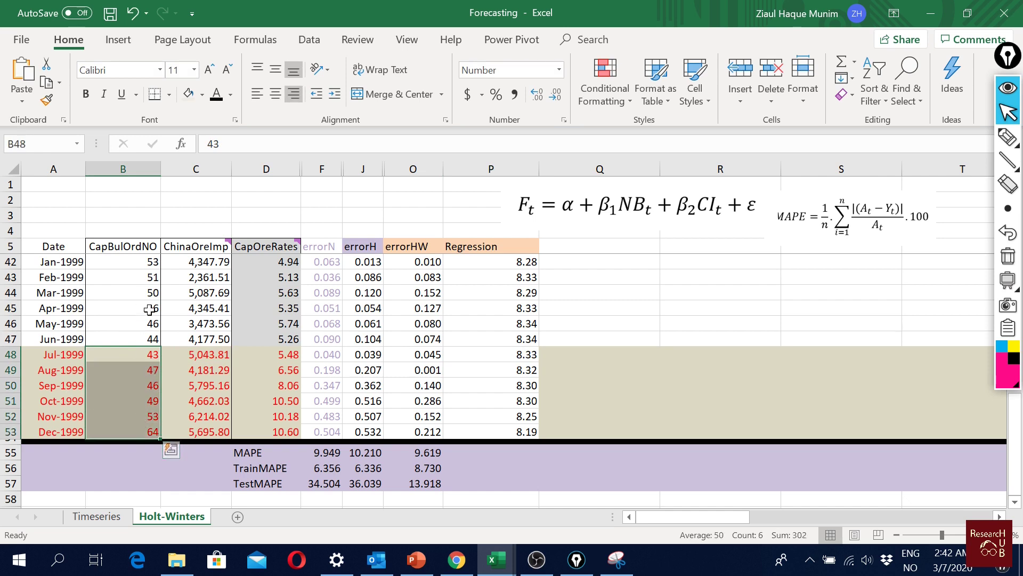
click(147, 265)
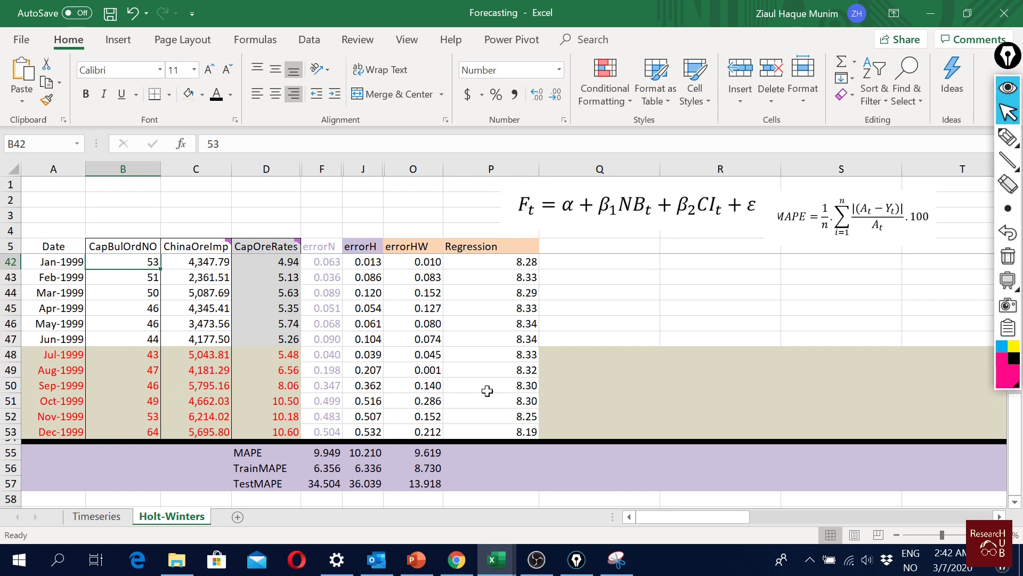
drag(142, 356, 187, 429)
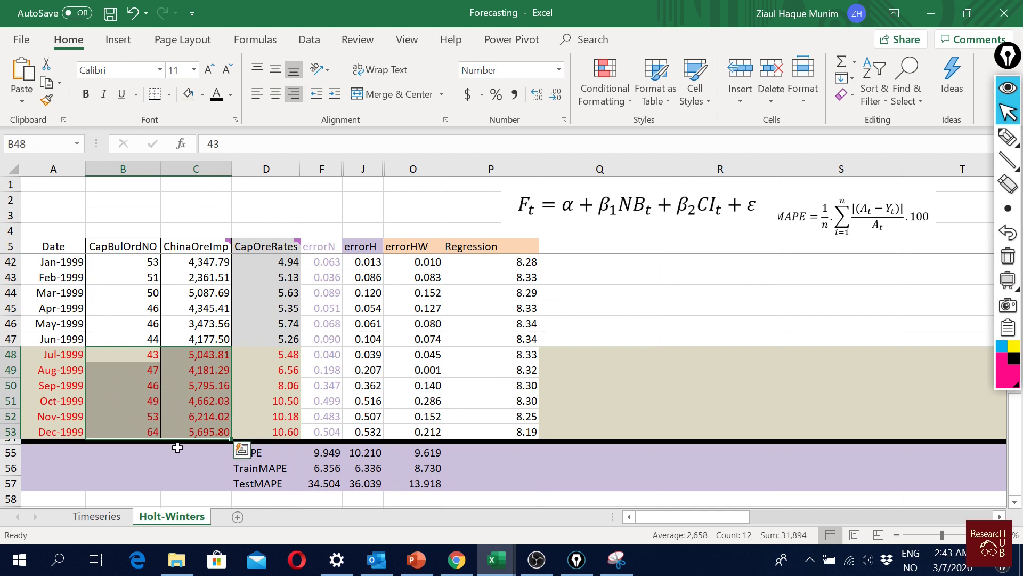
double_click(490, 355)
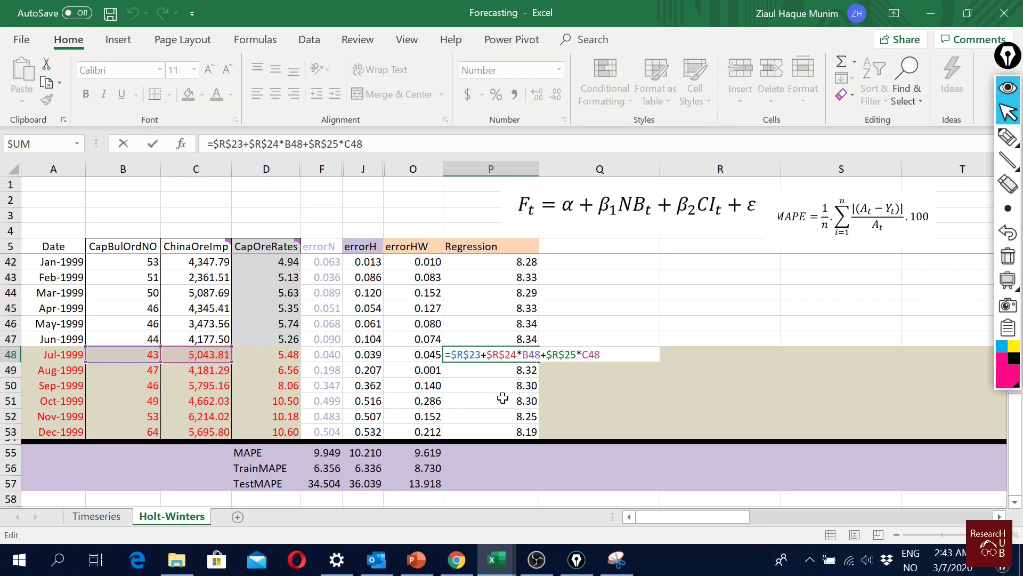
key(Escape)
click(525, 432)
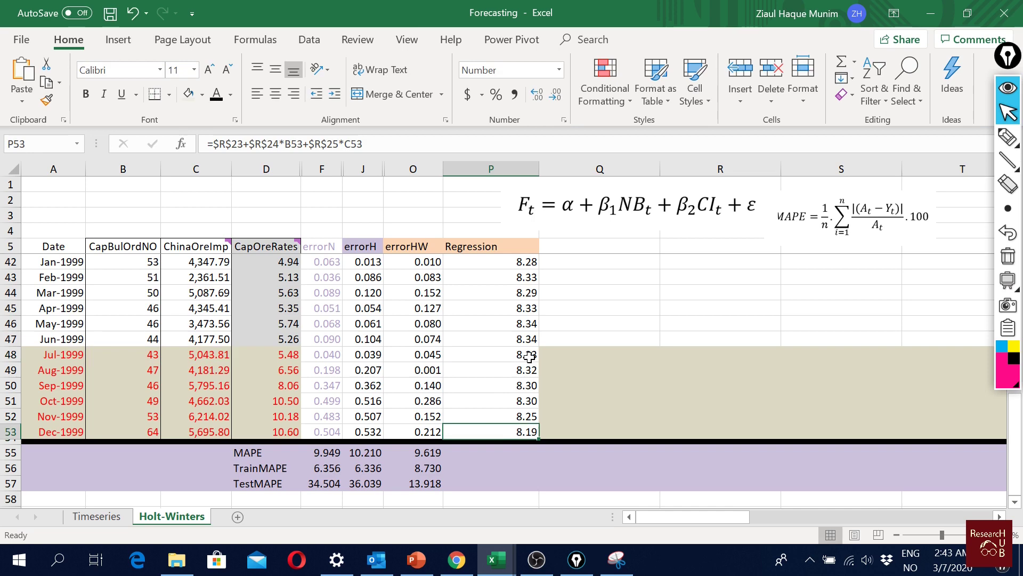
drag(526, 356, 528, 428)
click(601, 249)
scroll(601, 249, up, 12)
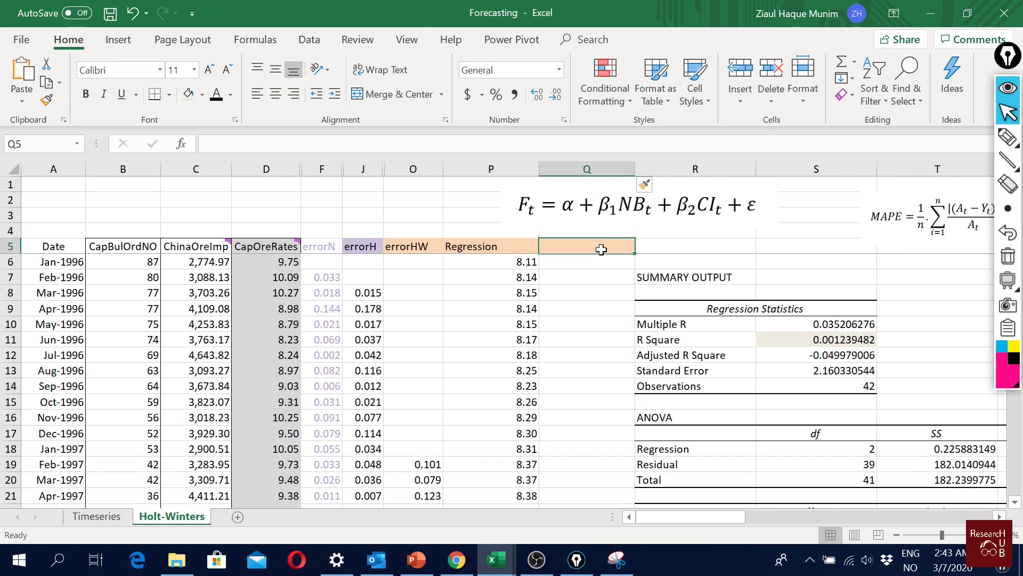
Step: Head column Q 'errorReg' and enter =ABS(D6-P6)/D6 in Q6 for Jan-1996
text(e)
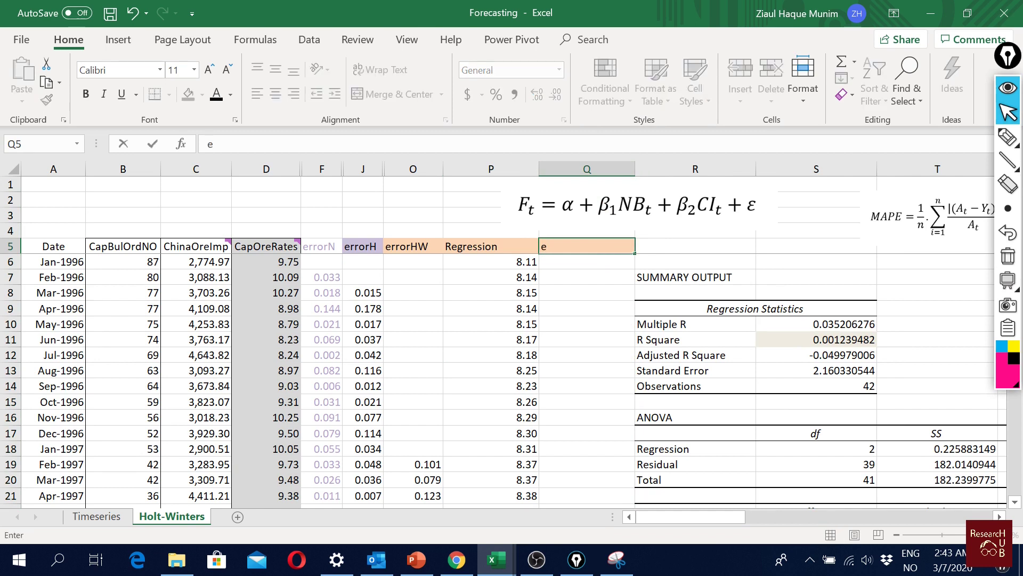
text(rrorReg)
key(Return)
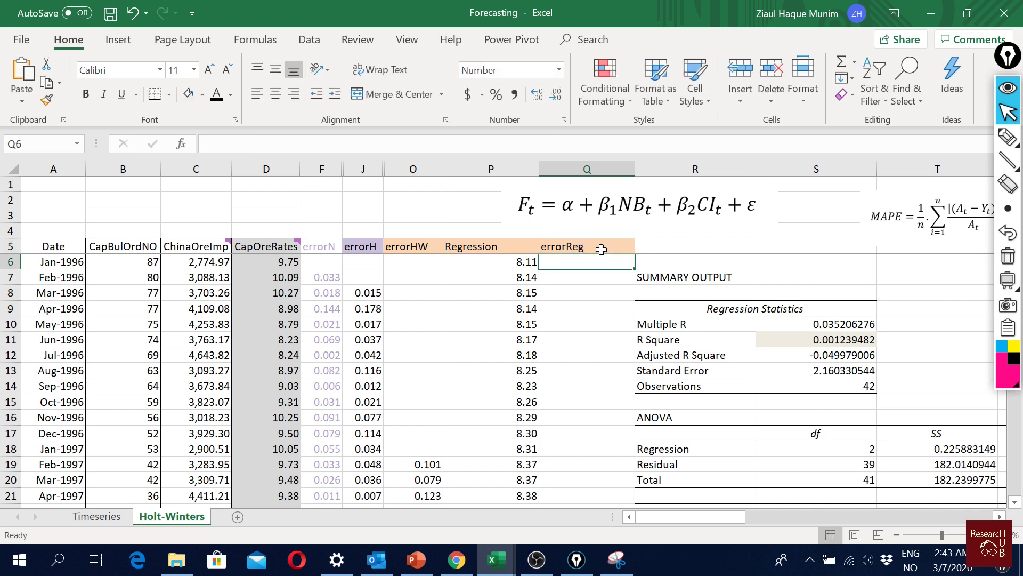
text(=)
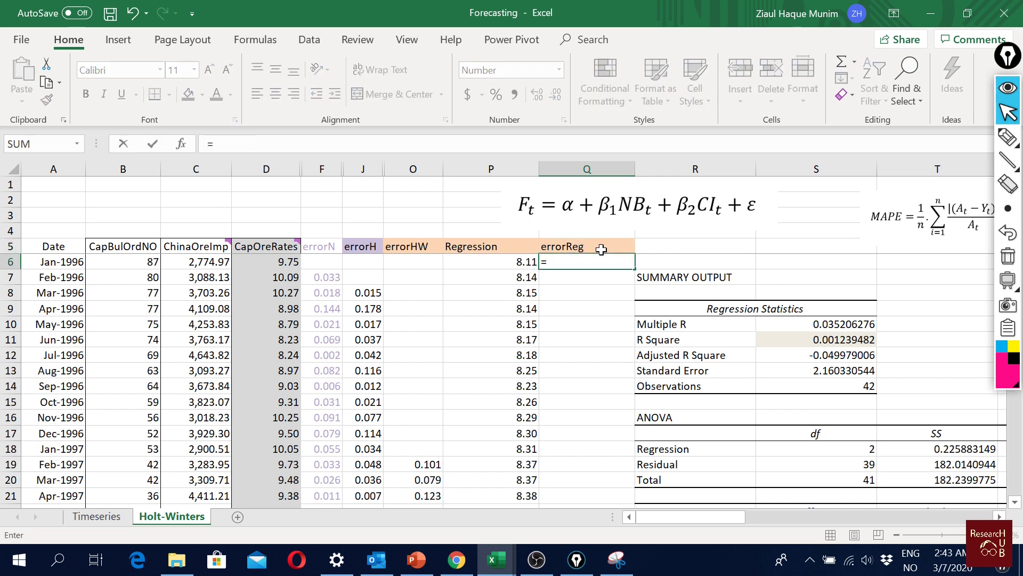
text(a)
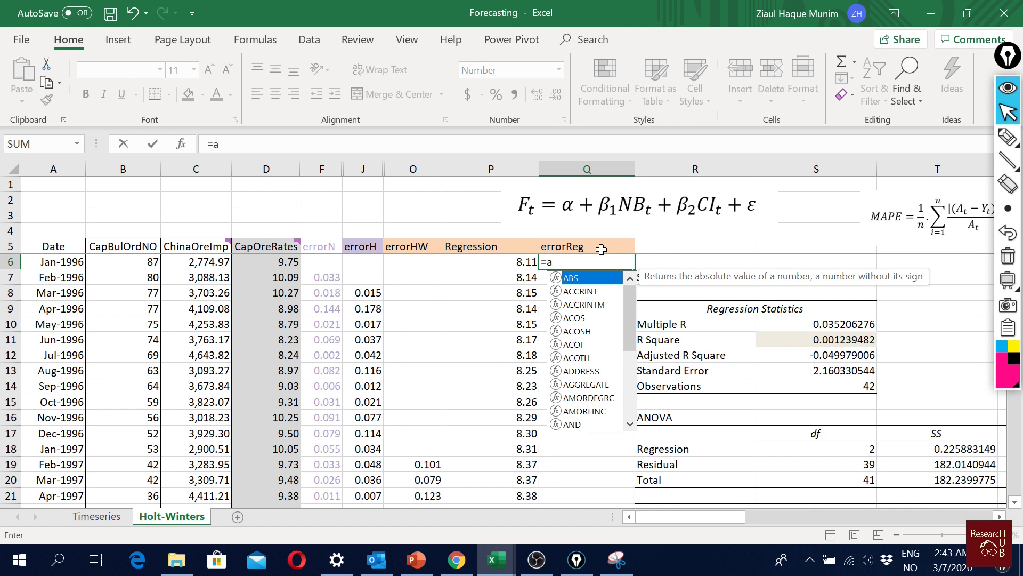
double_click(597, 278)
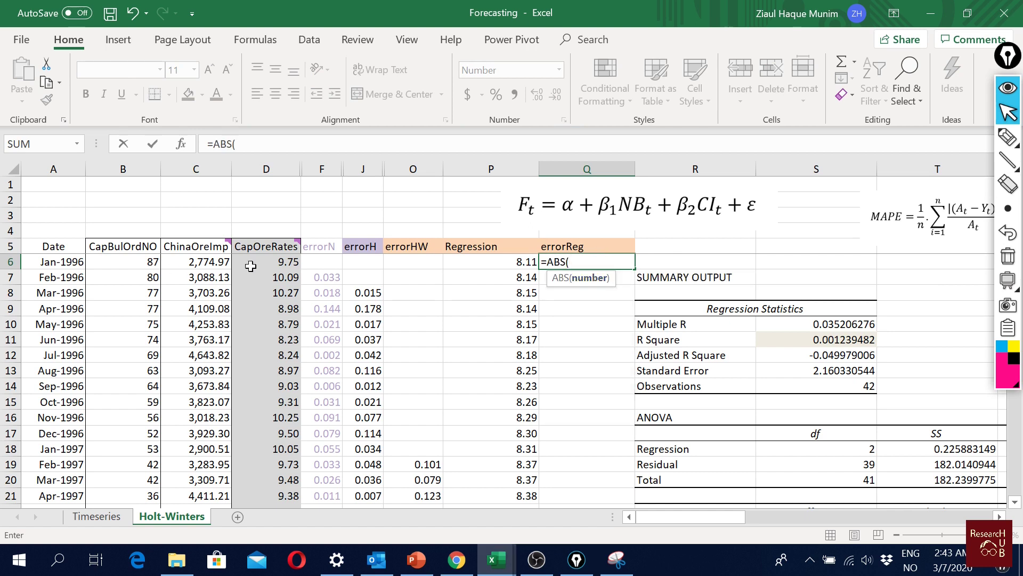
click(266, 260)
text(-)
click(476, 258)
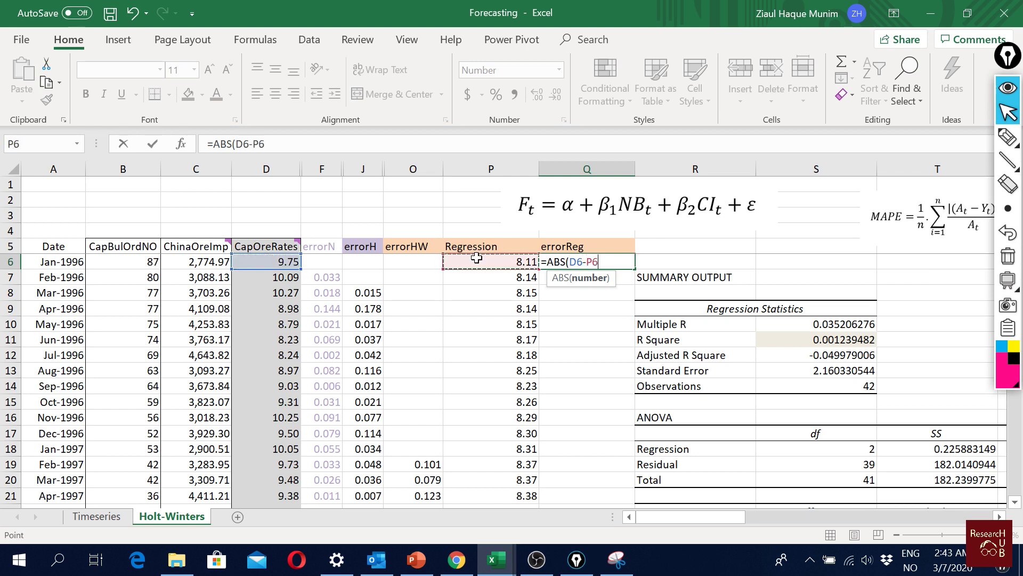
text()/)
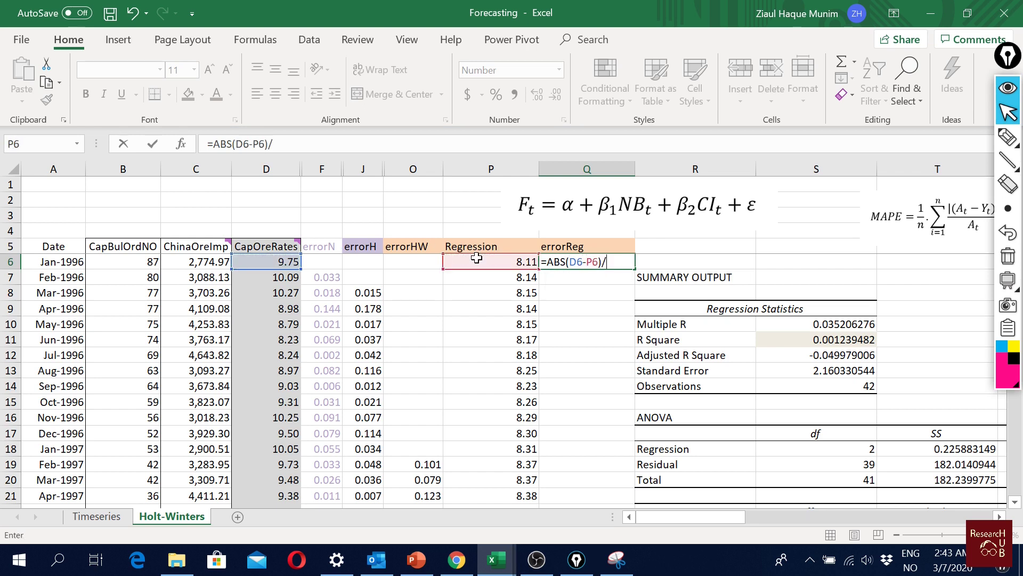
click(276, 260)
key(Return)
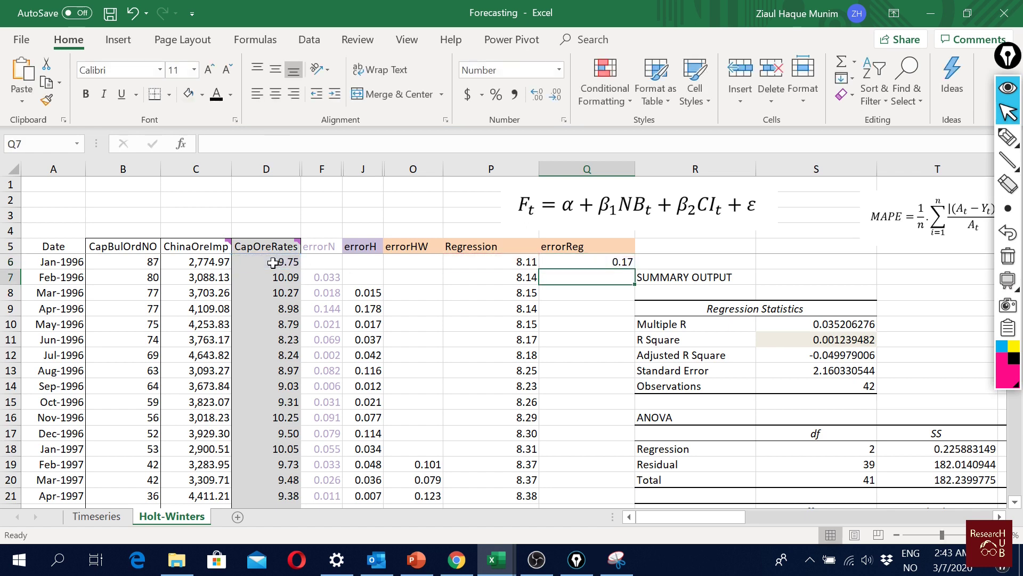
Step: Fill the errorReg formula down column Q and narrow the column
click(632, 262)
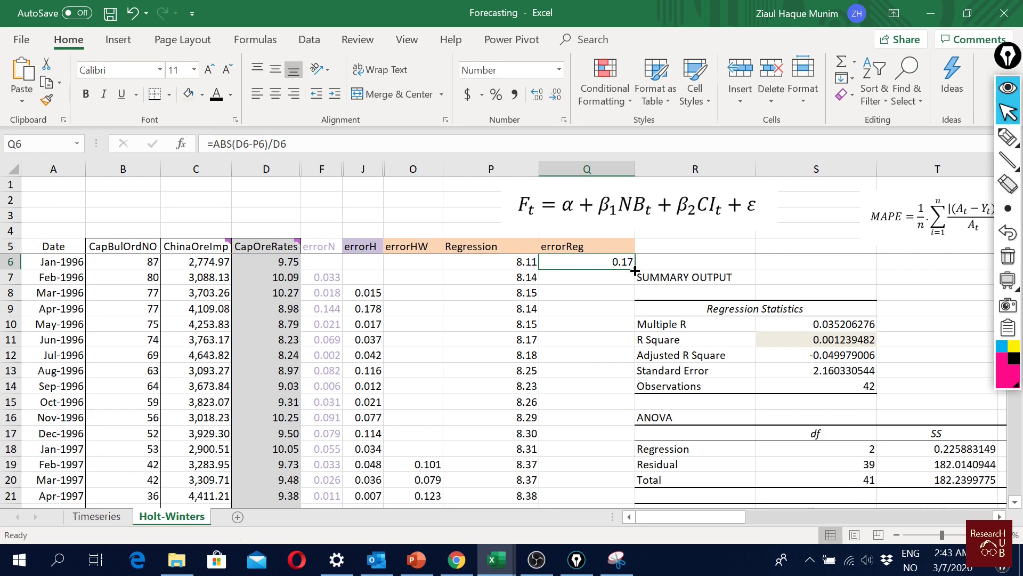
double_click(635, 271)
drag(635, 169, 592, 181)
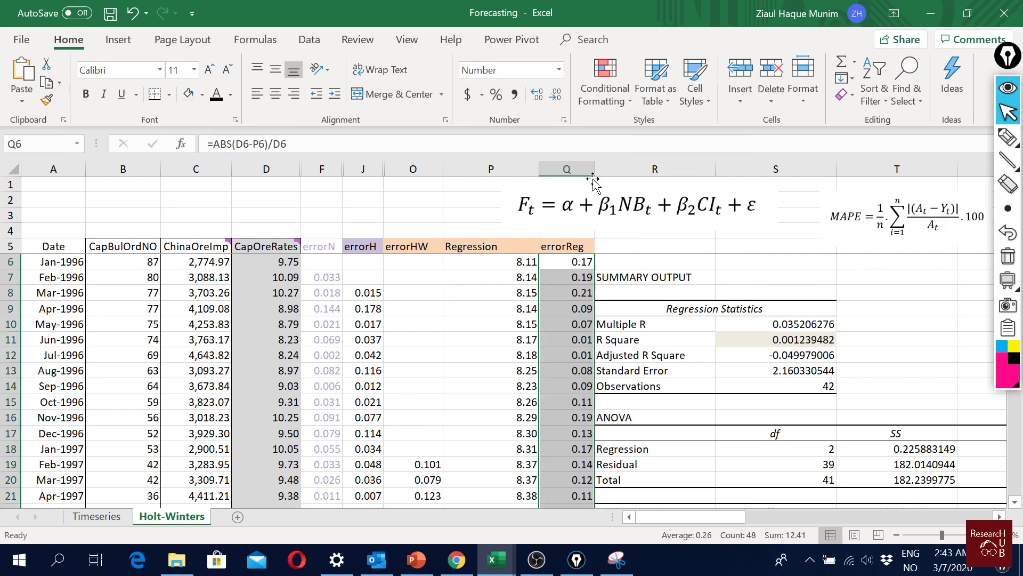
Step: Copy the O55:O57 MAPE formulas across to column Q and clear the P55:P57 copies
scroll(574, 325, down, 12)
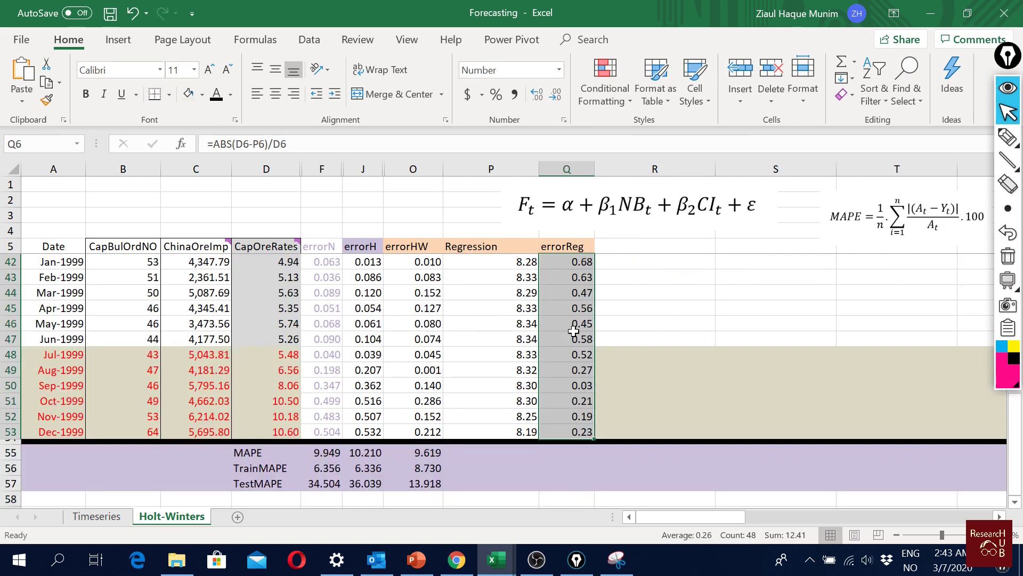
scroll(576, 333, down, 3)
click(417, 318)
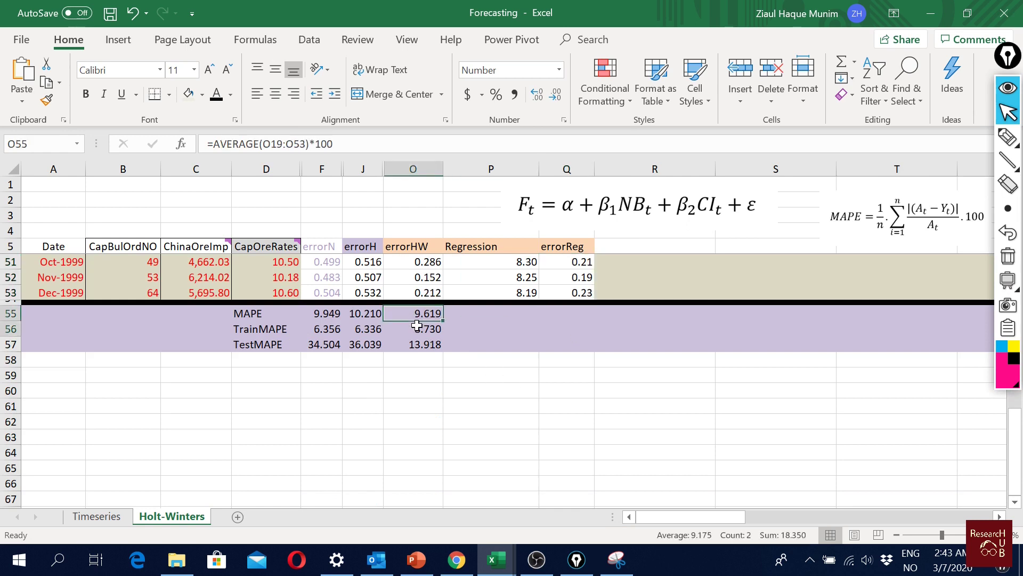
drag(417, 326, 607, 348)
drag(493, 313, 522, 329)
key(Delete)
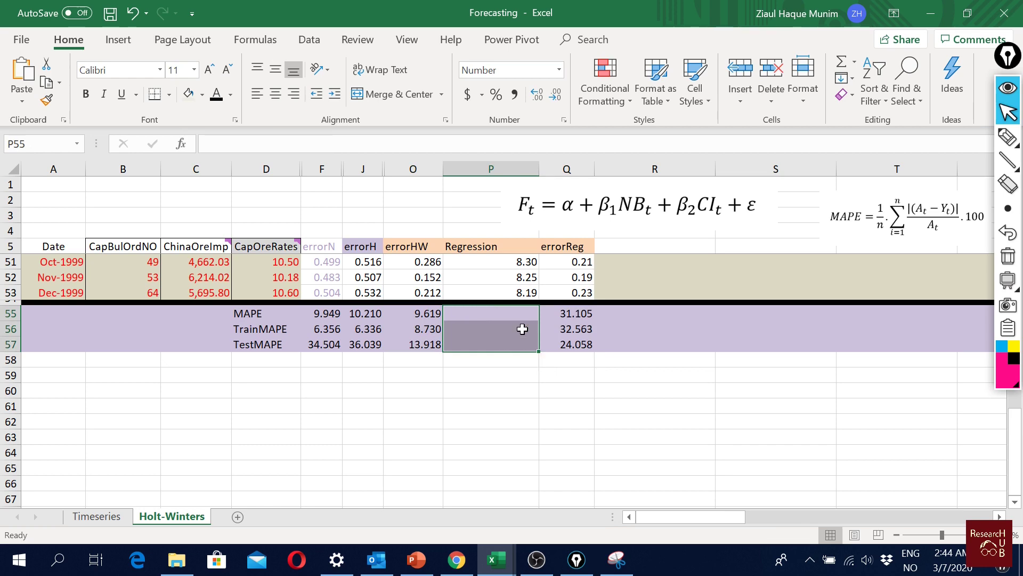
Step: Extend the regression MAPE and TrainMAPE ranges in Q55 and Q56 to start at row 6
click(575, 313)
double_click(586, 313)
scroll(592, 384, up, 15)
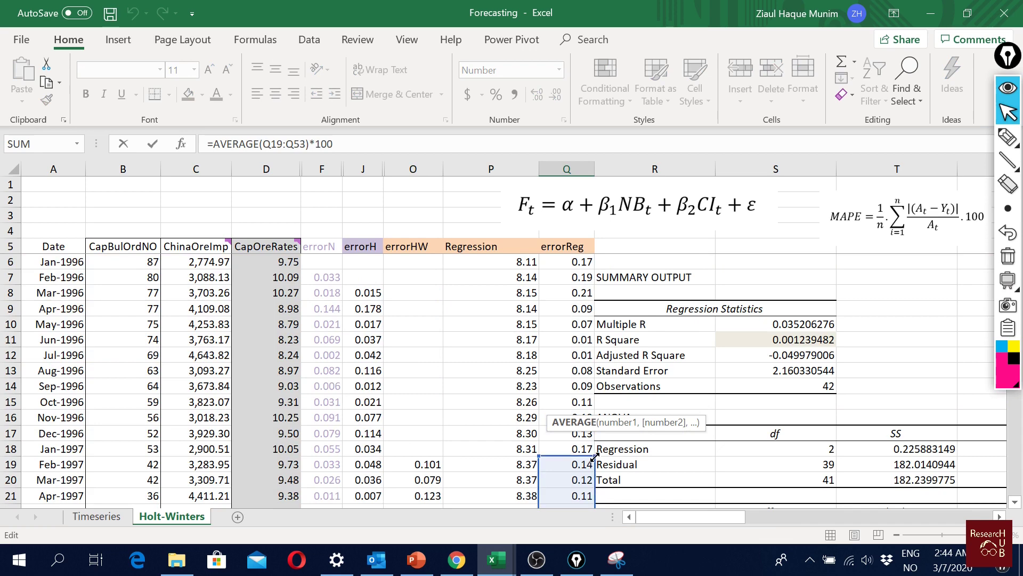
drag(599, 452, 575, 257)
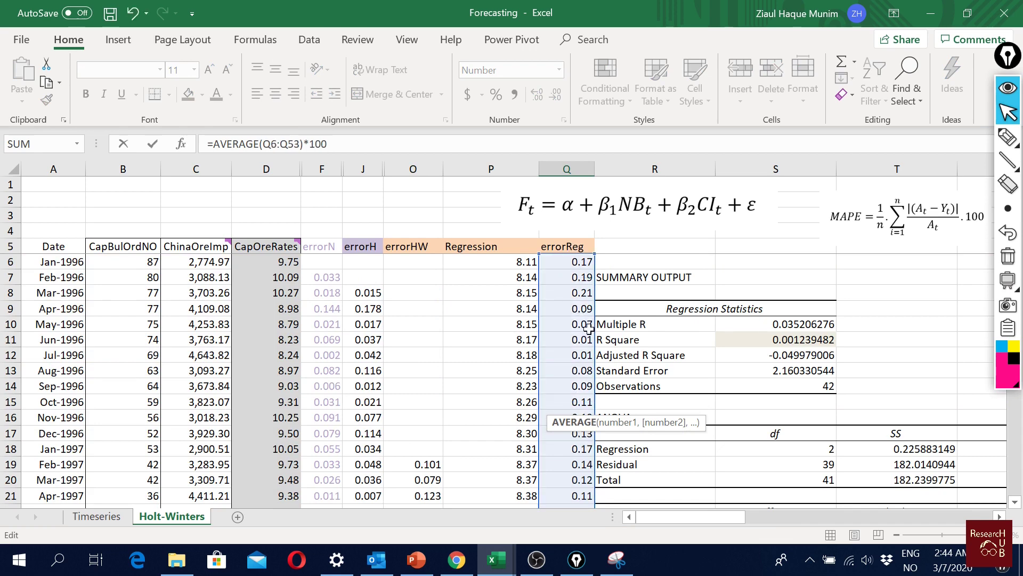
key(Return)
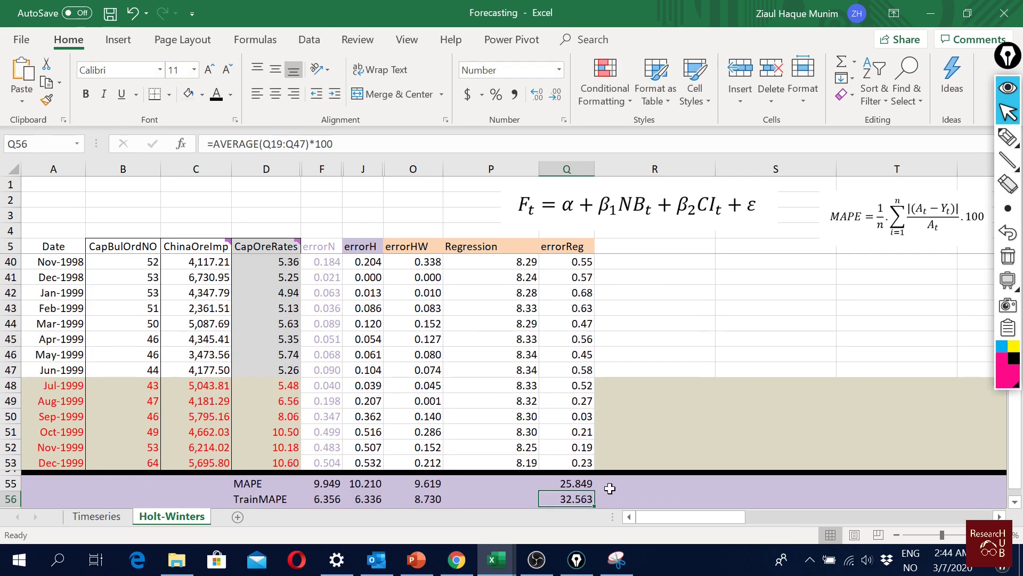
double_click(585, 499)
scroll(570, 333, up, 3)
scroll(570, 334, up, 8)
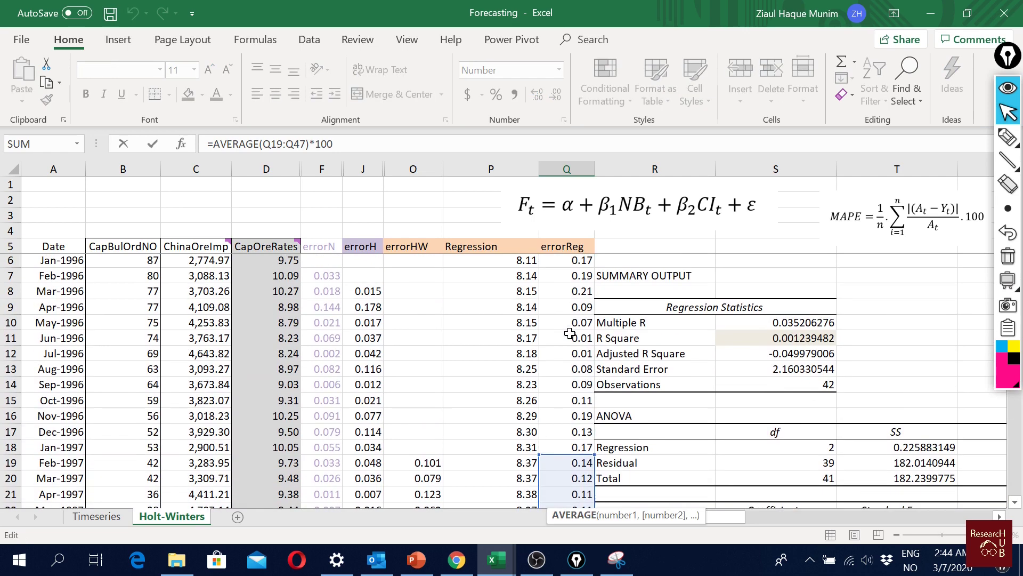
drag(595, 457, 594, 259)
key(Return)
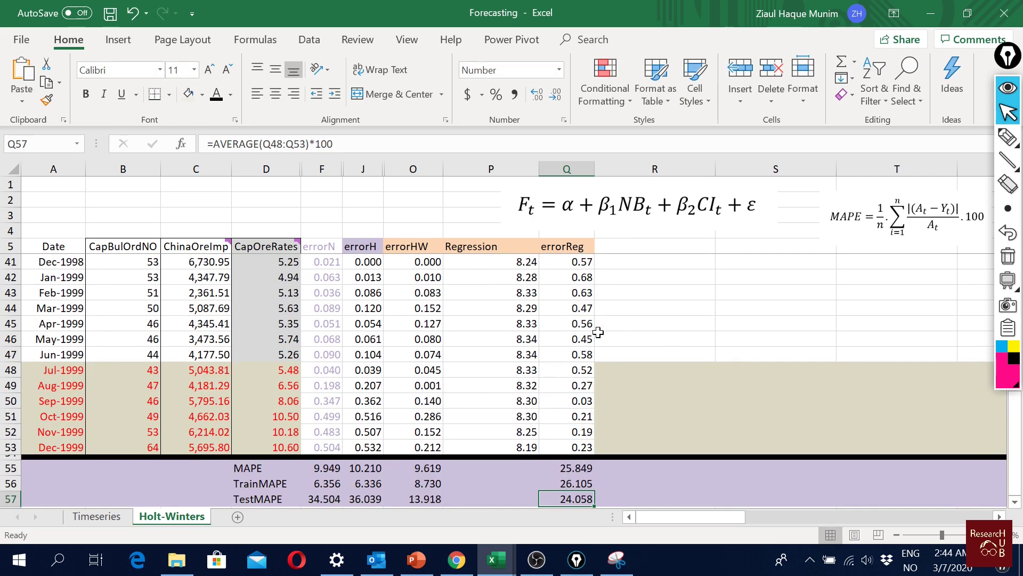
Step: Check that the regression TestMAPE in Q57 keeps its Q48:Q53 range
scroll(642, 347, down, 2)
double_click(570, 406)
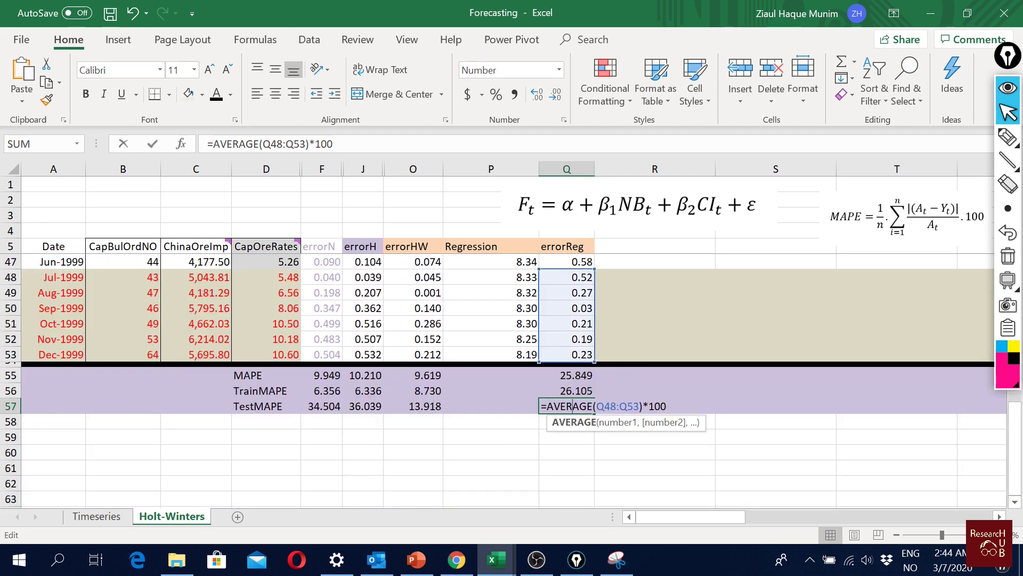
scroll(658, 365, up, 2)
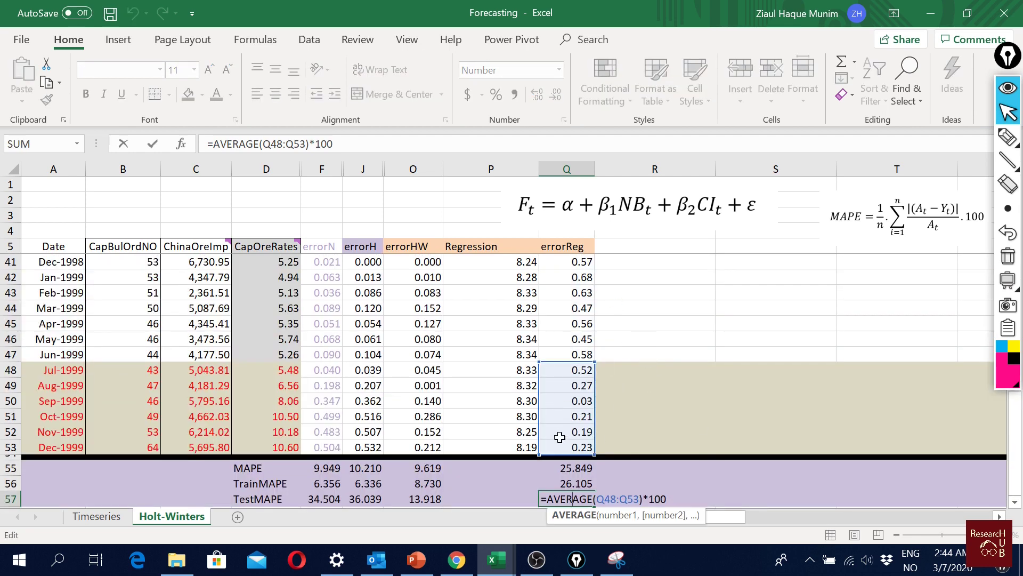
key(Escape)
scroll(682, 474, down, 1)
click(597, 484)
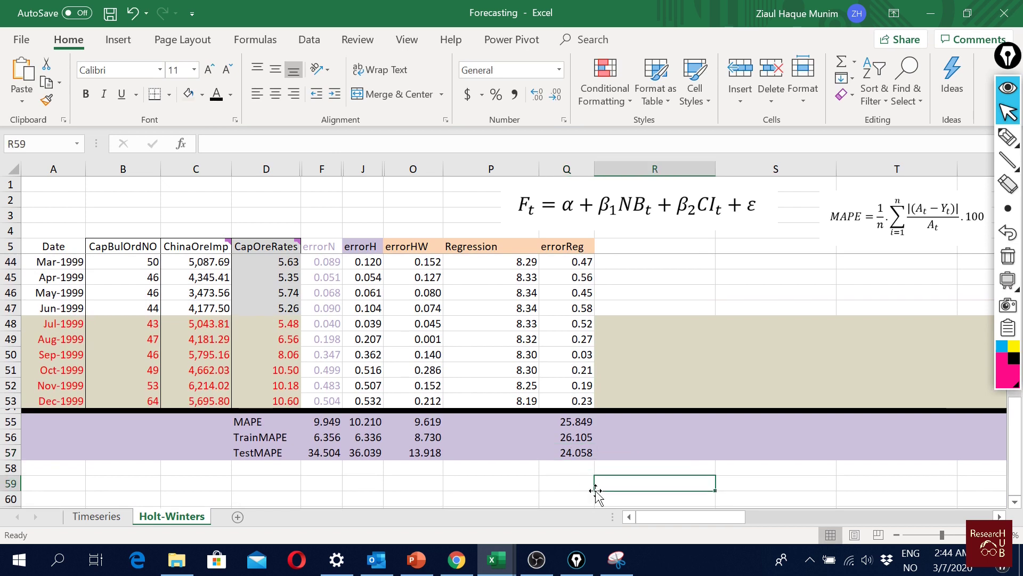
drag(585, 419, 593, 453)
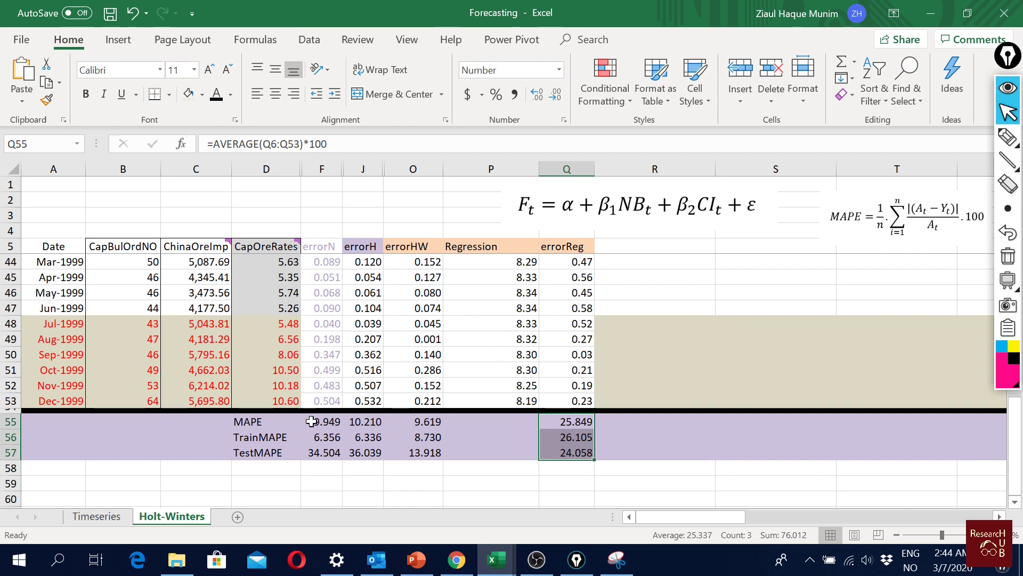
drag(320, 421, 432, 460)
click(418, 437)
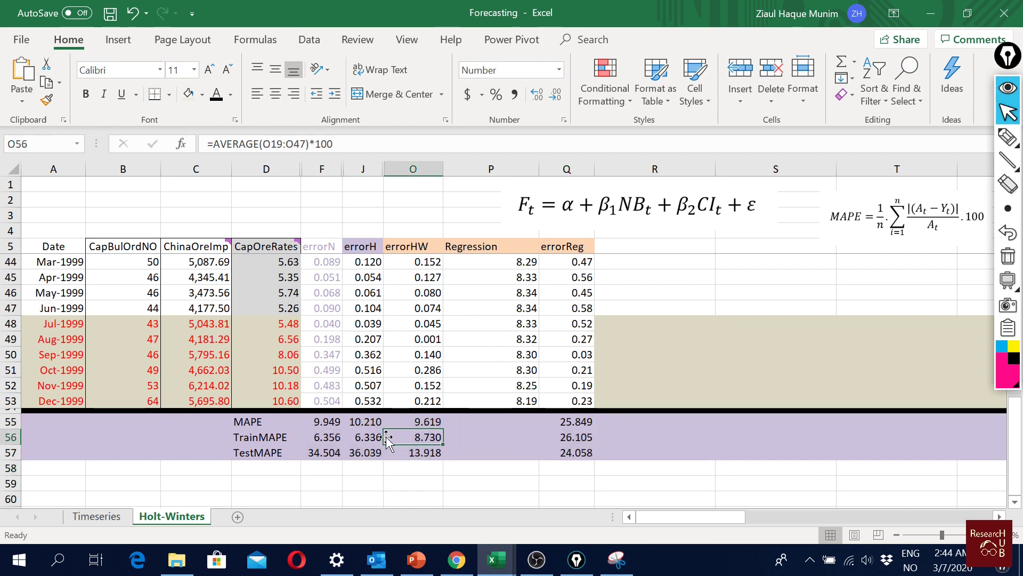
click(586, 422)
drag(585, 422, 582, 451)
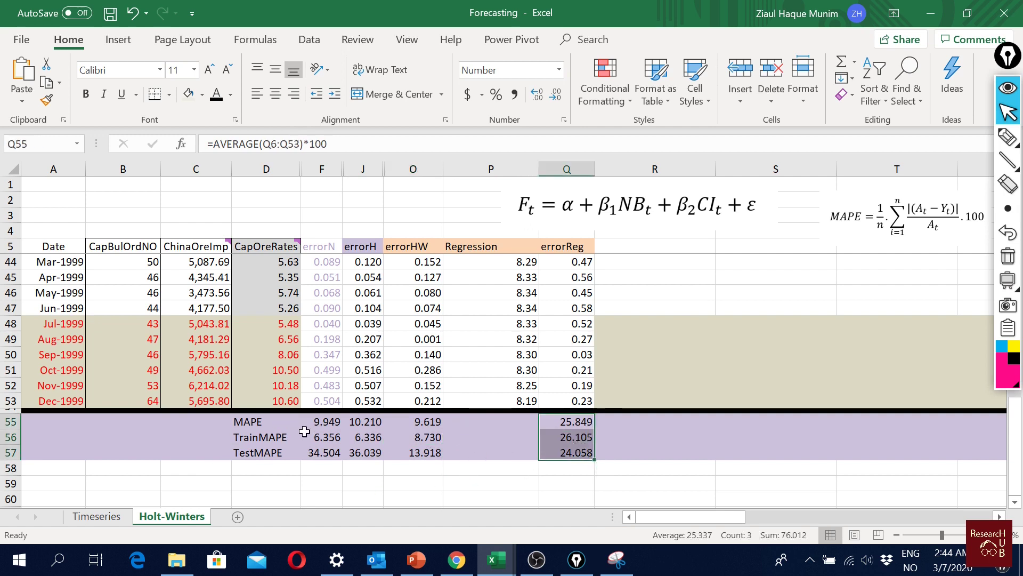
click(514, 431)
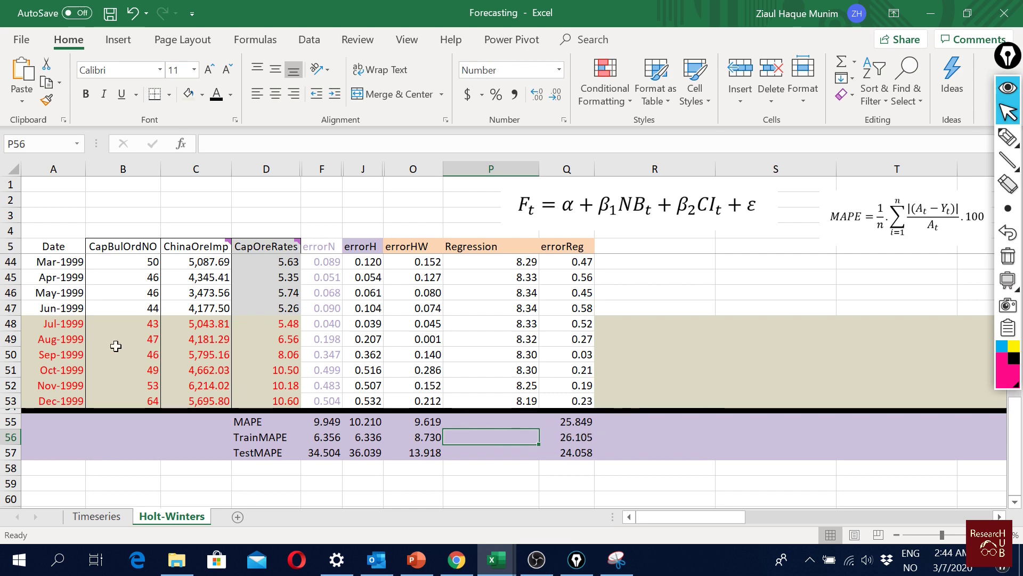
click(125, 325)
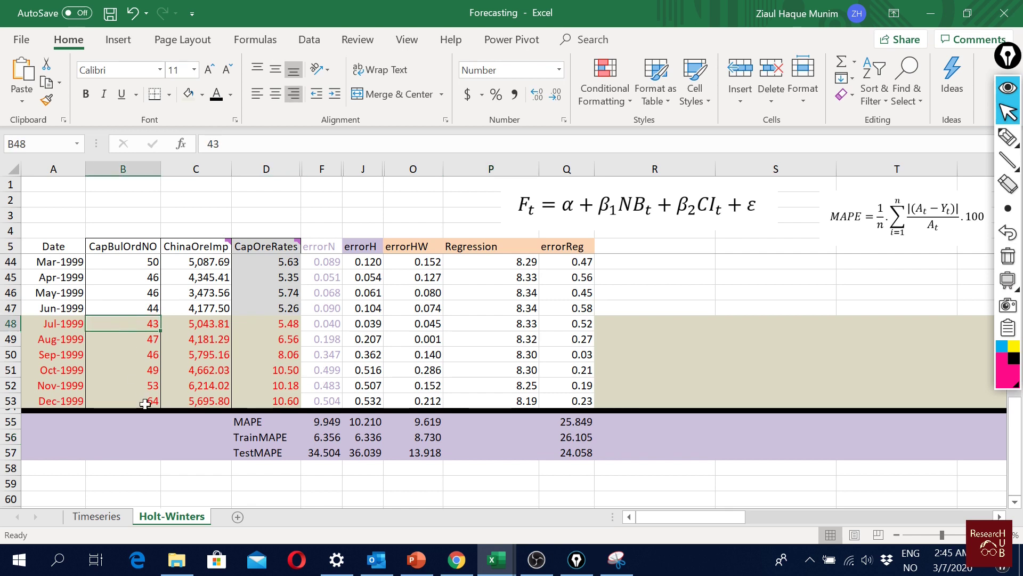
text(5)
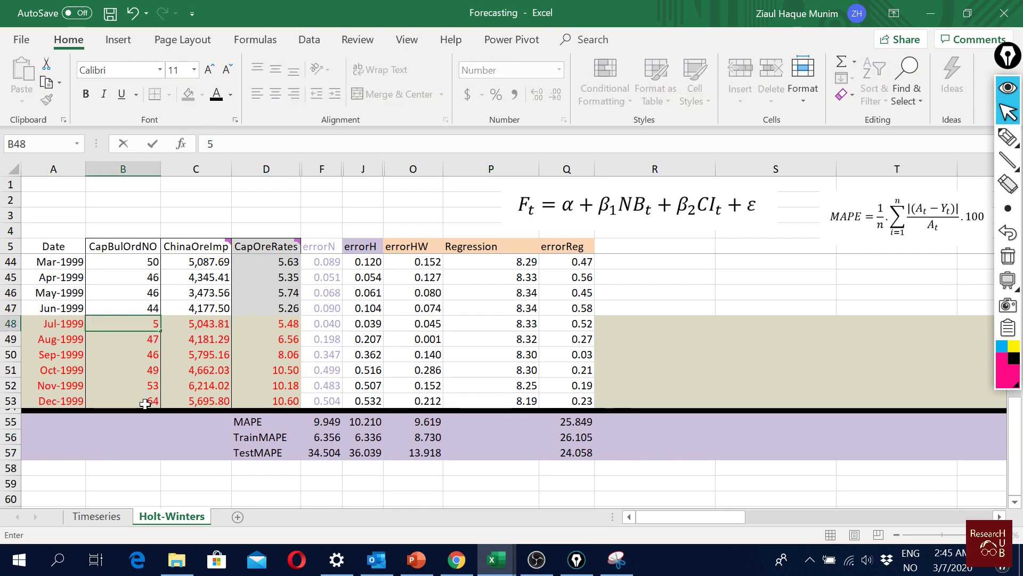
text(0)
key(Return)
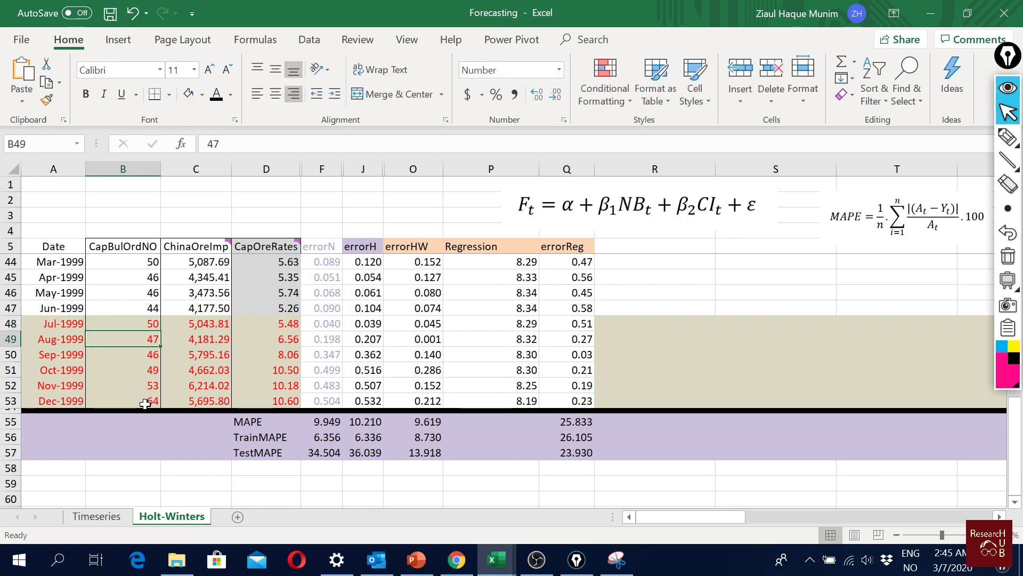
key(Up)
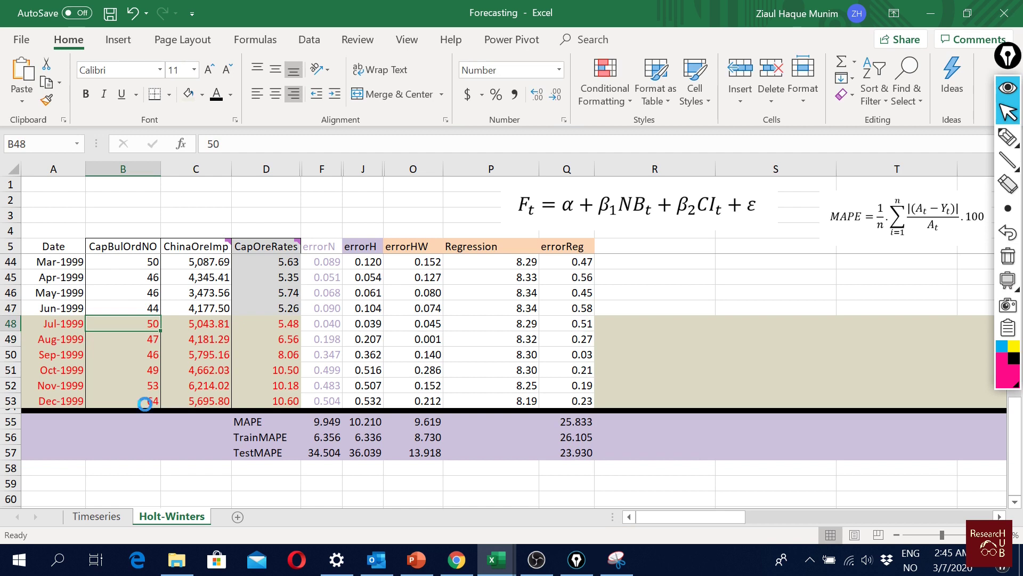
key(ctrl+z)
key(Right)
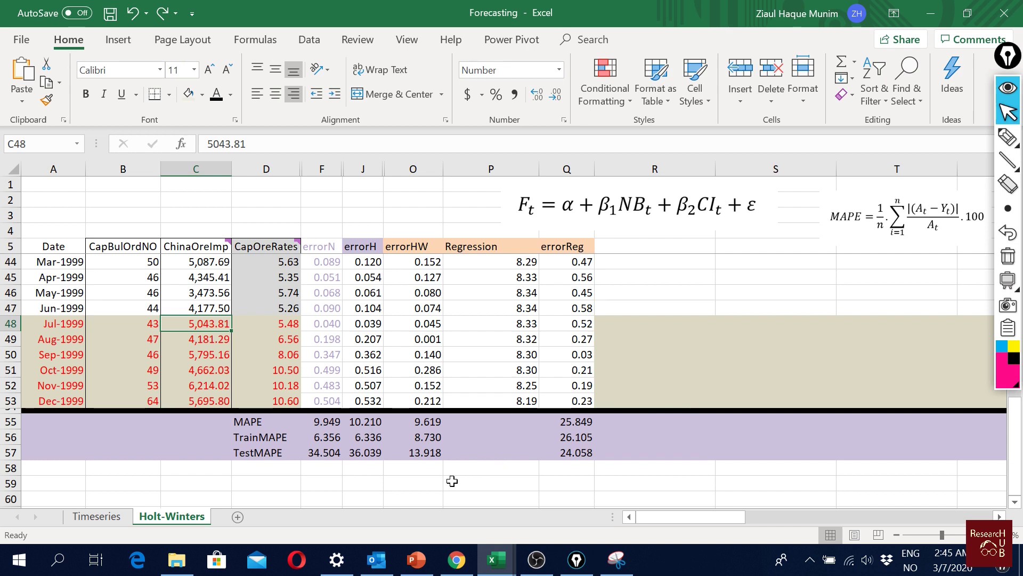
drag(429, 422, 429, 452)
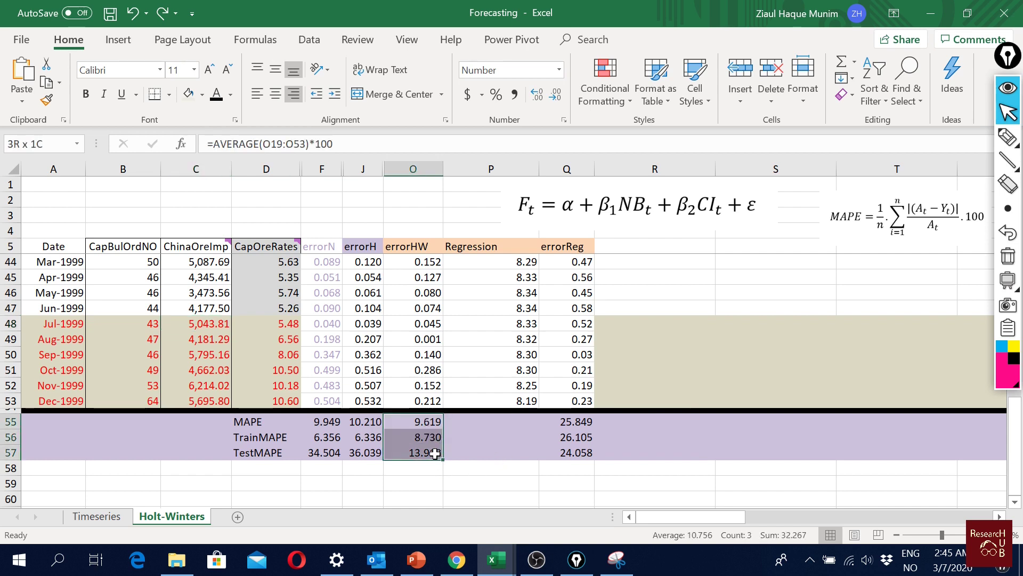
click(421, 485)
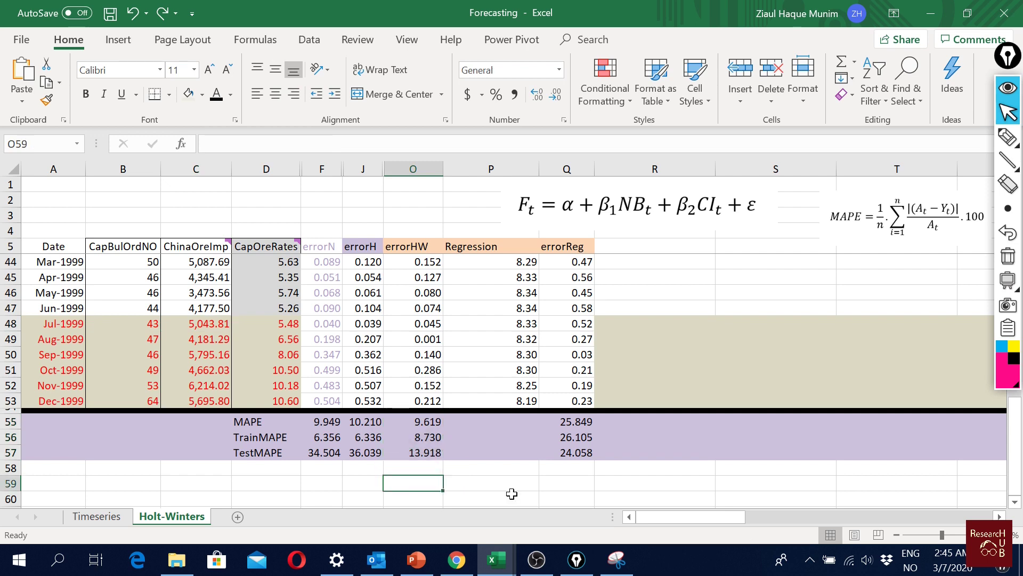